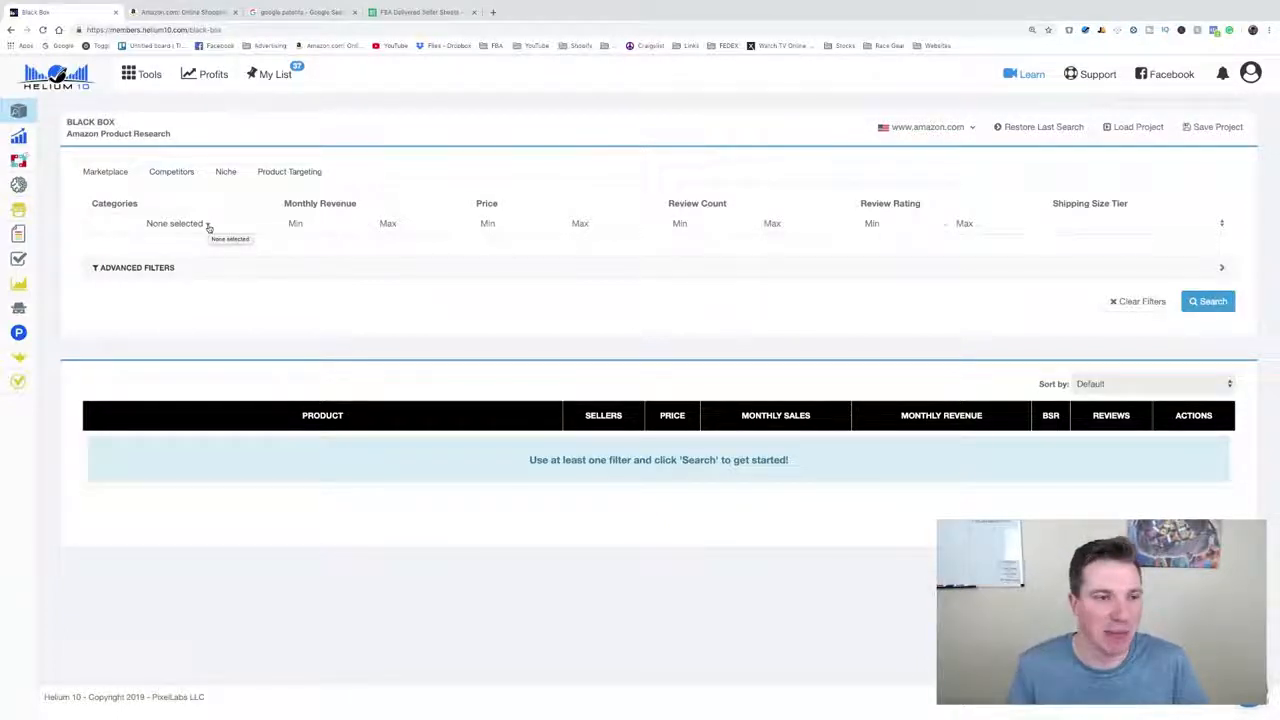
# Step: Filter products to the Home & Kitchen category with monthly revenue between 7000 and 20000
pyautogui.click(206, 225)
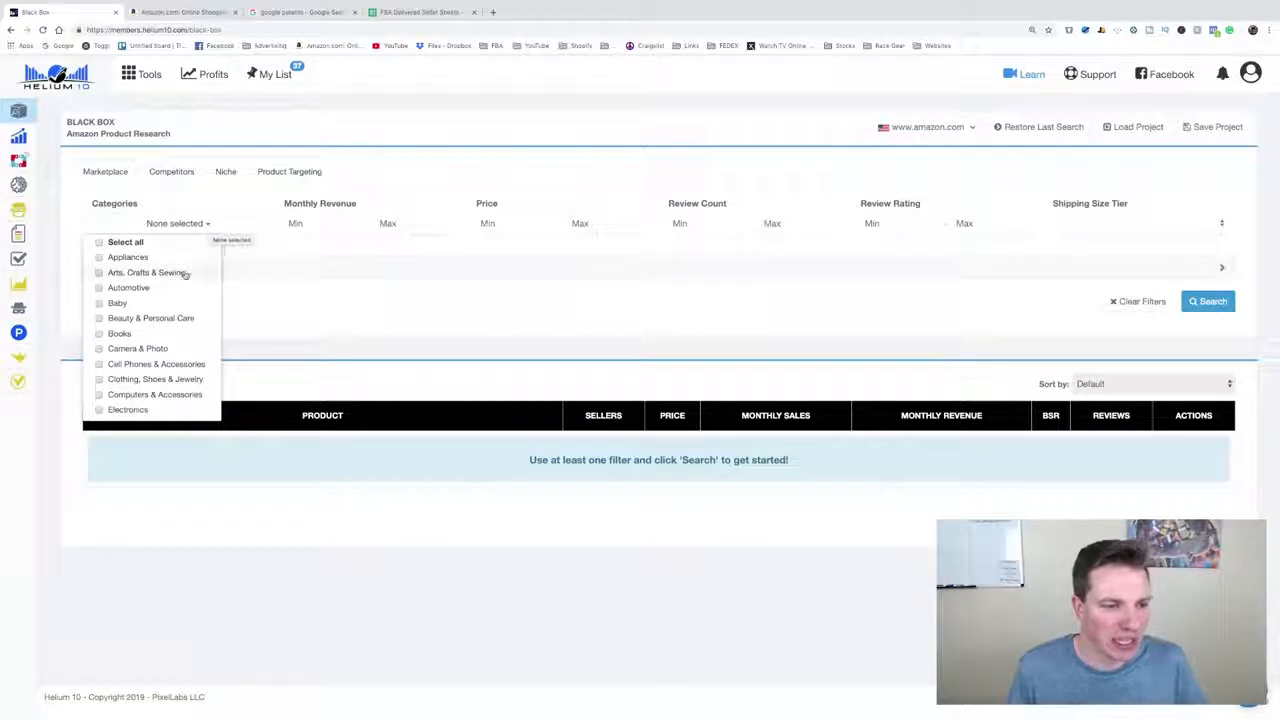
pyautogui.scroll(-5, 145, 314)
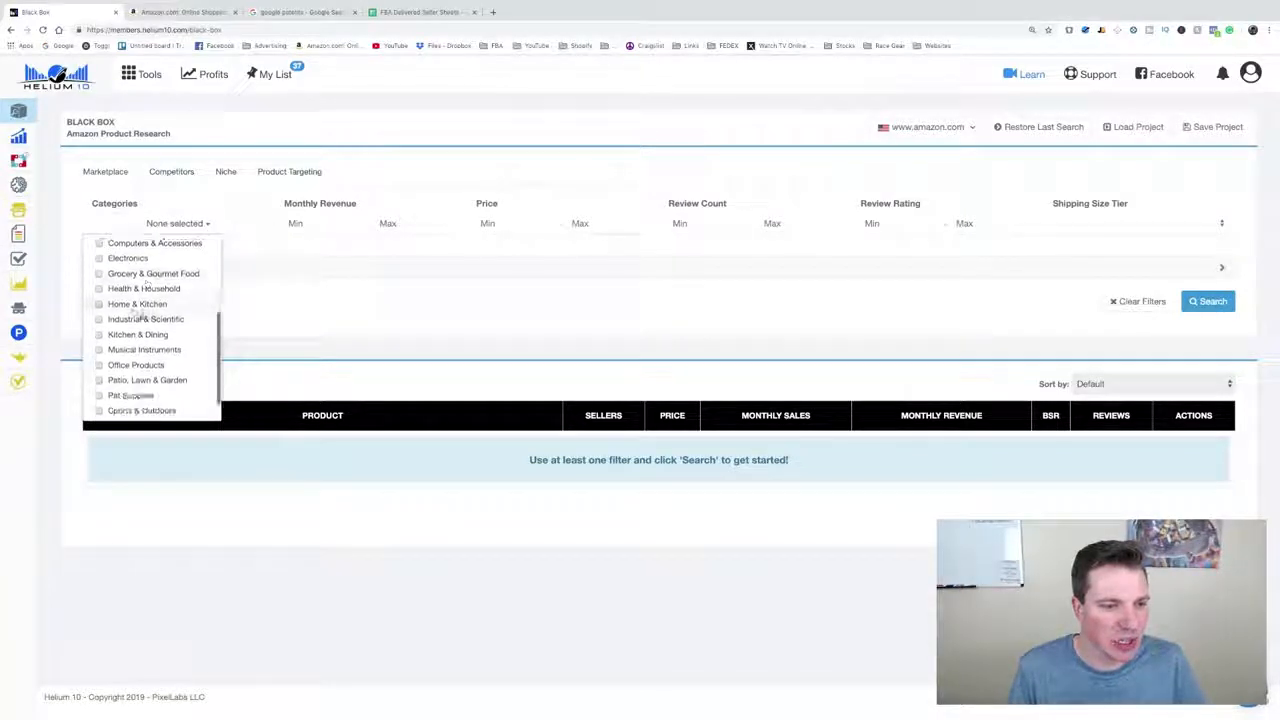
pyautogui.click(128, 305)
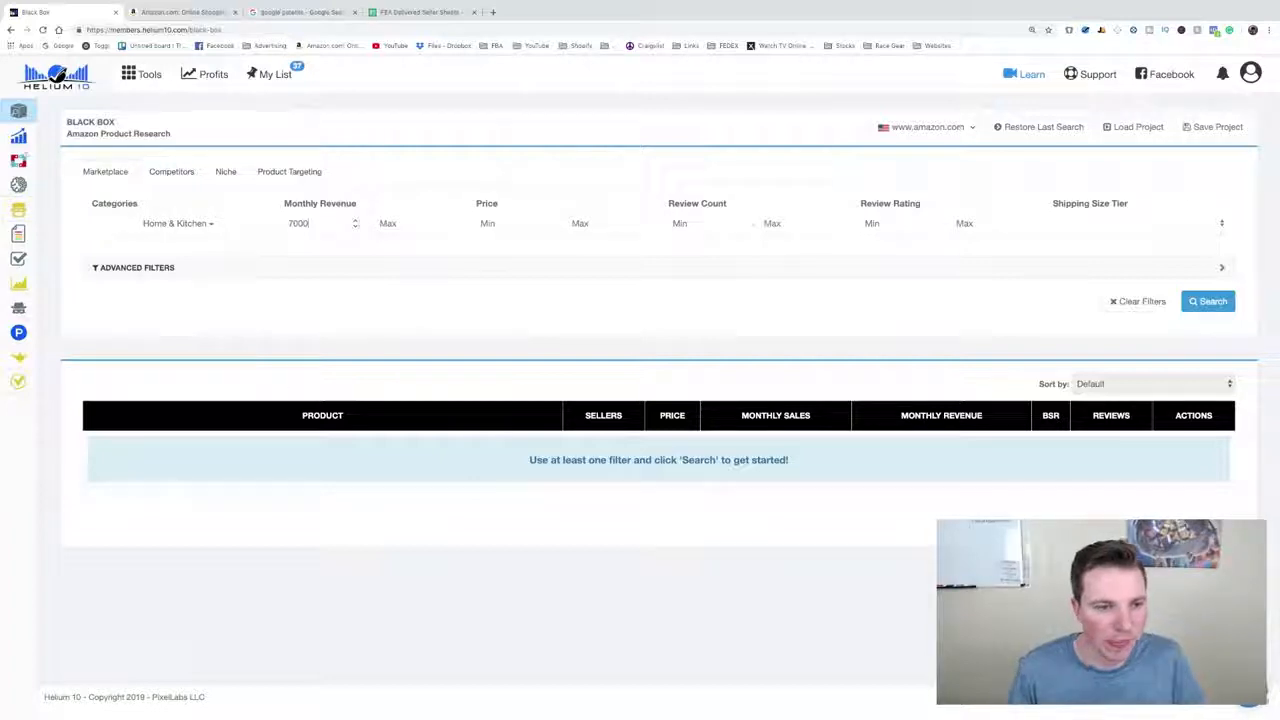
pyautogui.click(388, 223)
pyautogui.write('20000')
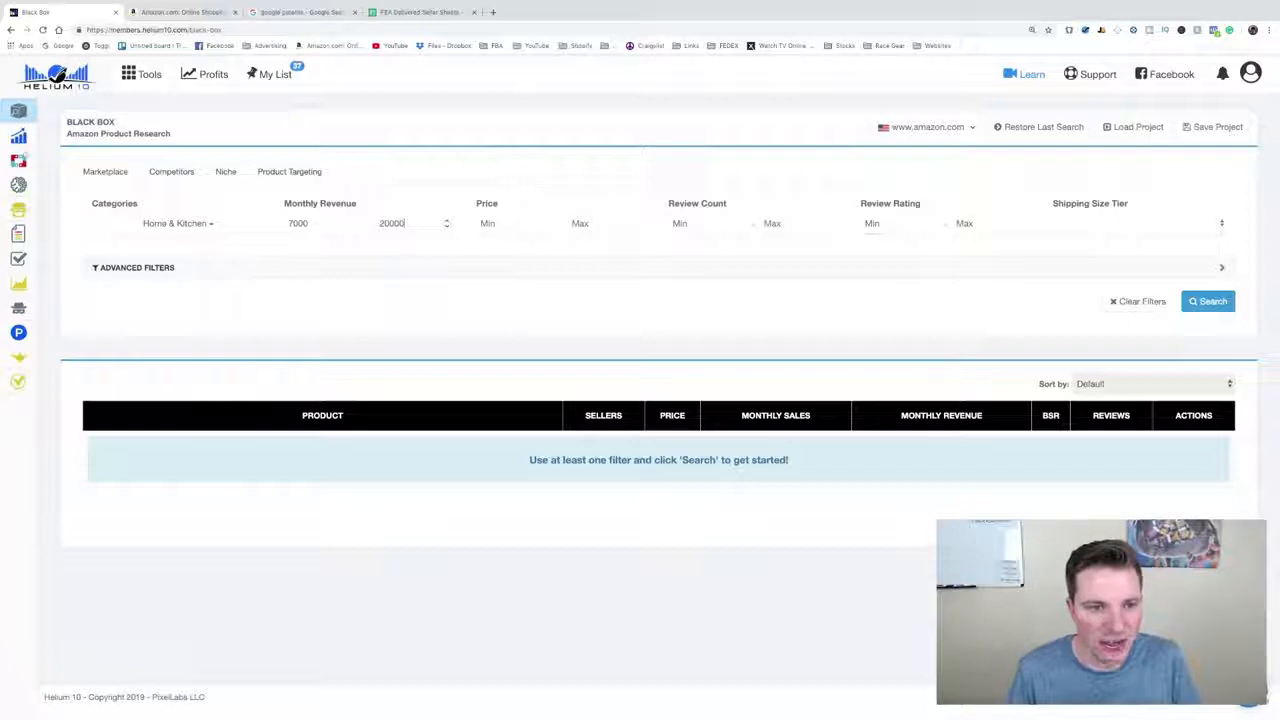
# Step: Limit the product price range to a minimum of 22 and a maximum of 25
pyautogui.click(488, 223)
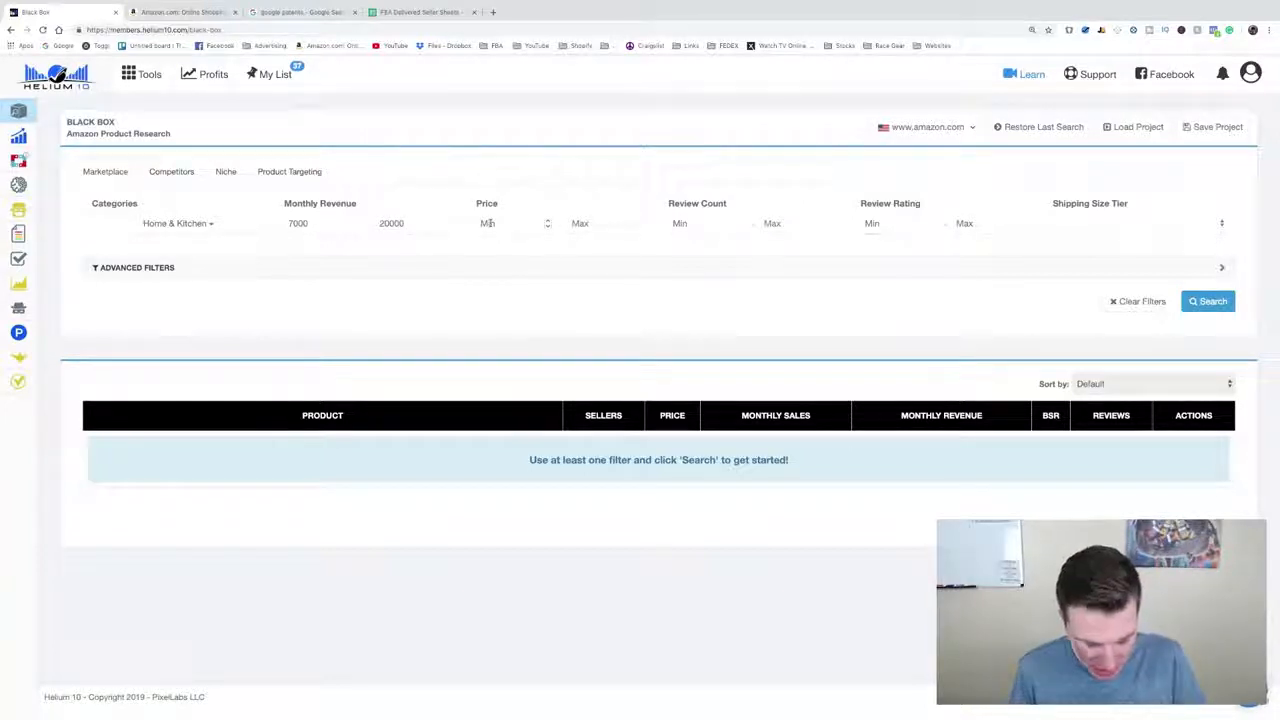
pyautogui.write('24')
pyautogui.press('BackSpace')
pyautogui.press('BackSpace')
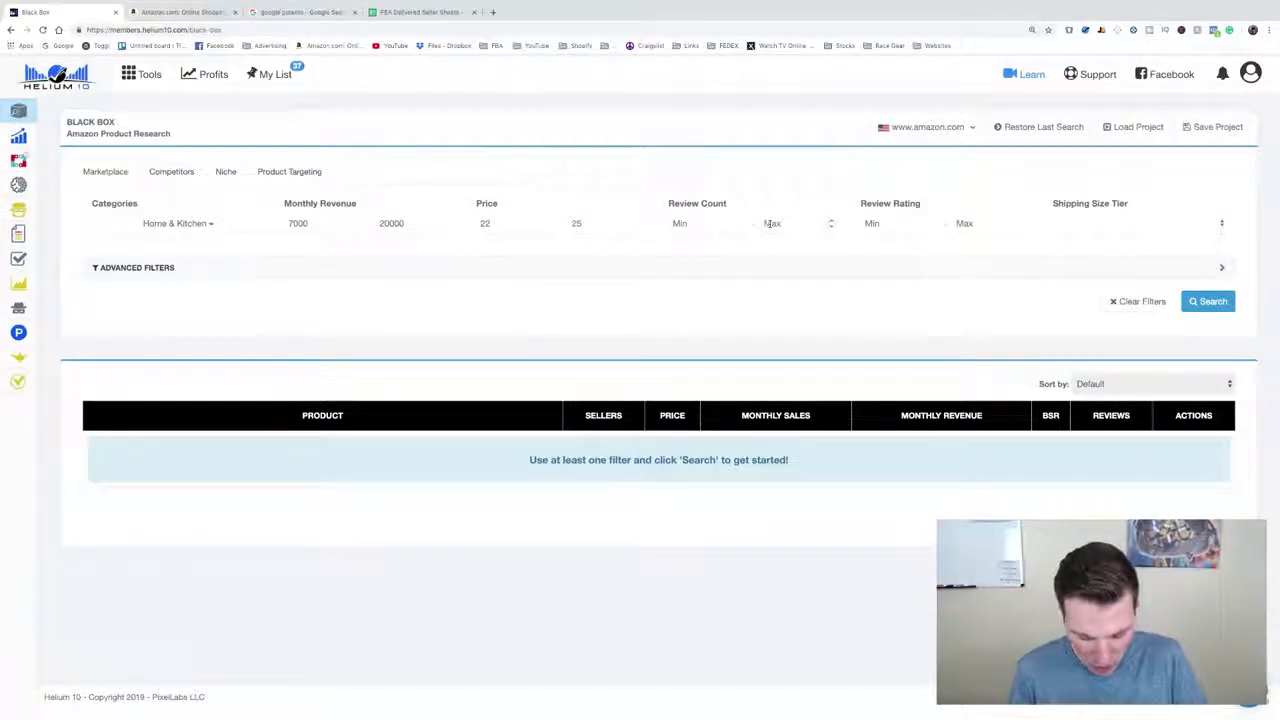
# Step: Set the review count range to 3–50 and the shipping size tier to Standard Size
pyautogui.press('Tab')
pyautogui.press('Tab')
pyautogui.write('50')
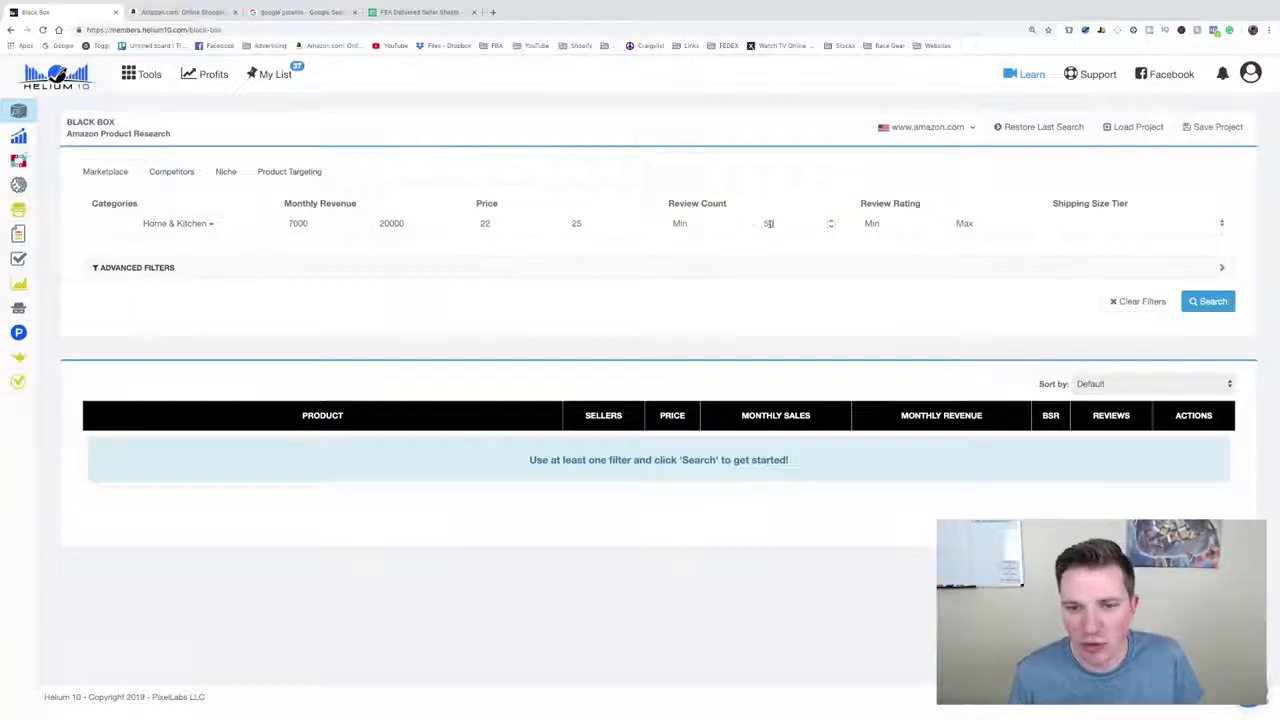
pyautogui.click(700, 224)
pyautogui.write('3')
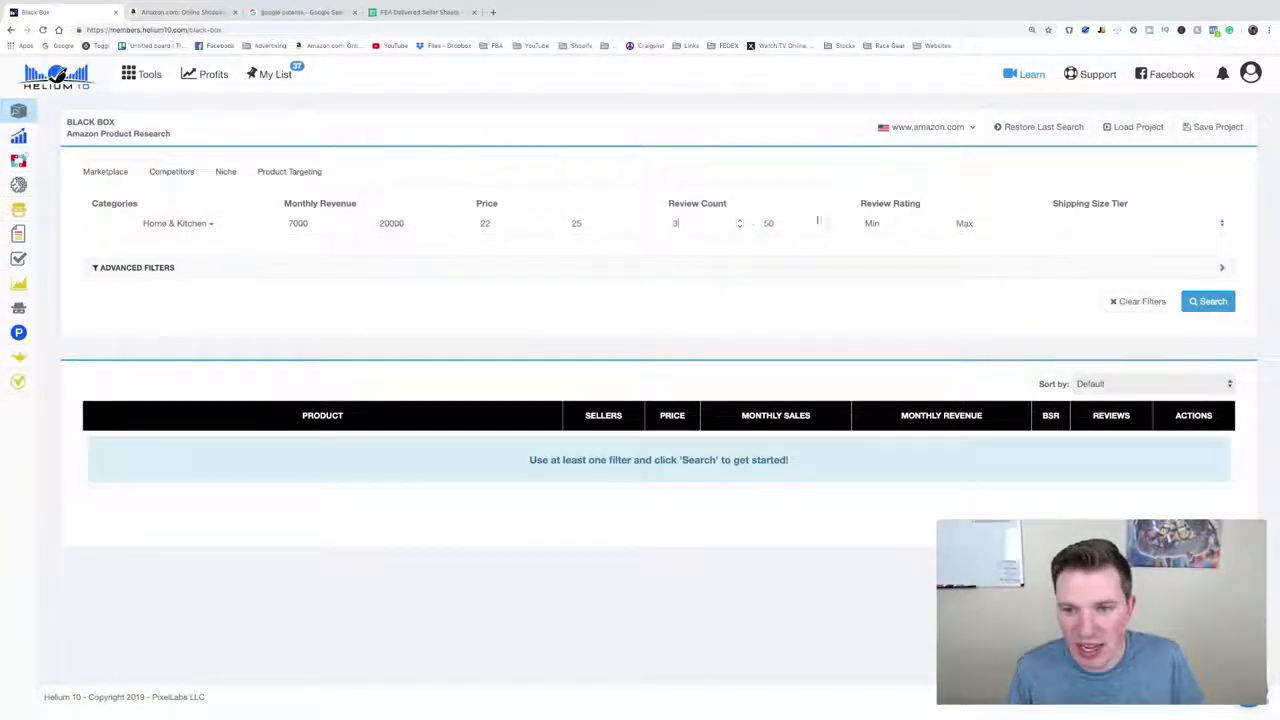
pyautogui.click(1210, 224)
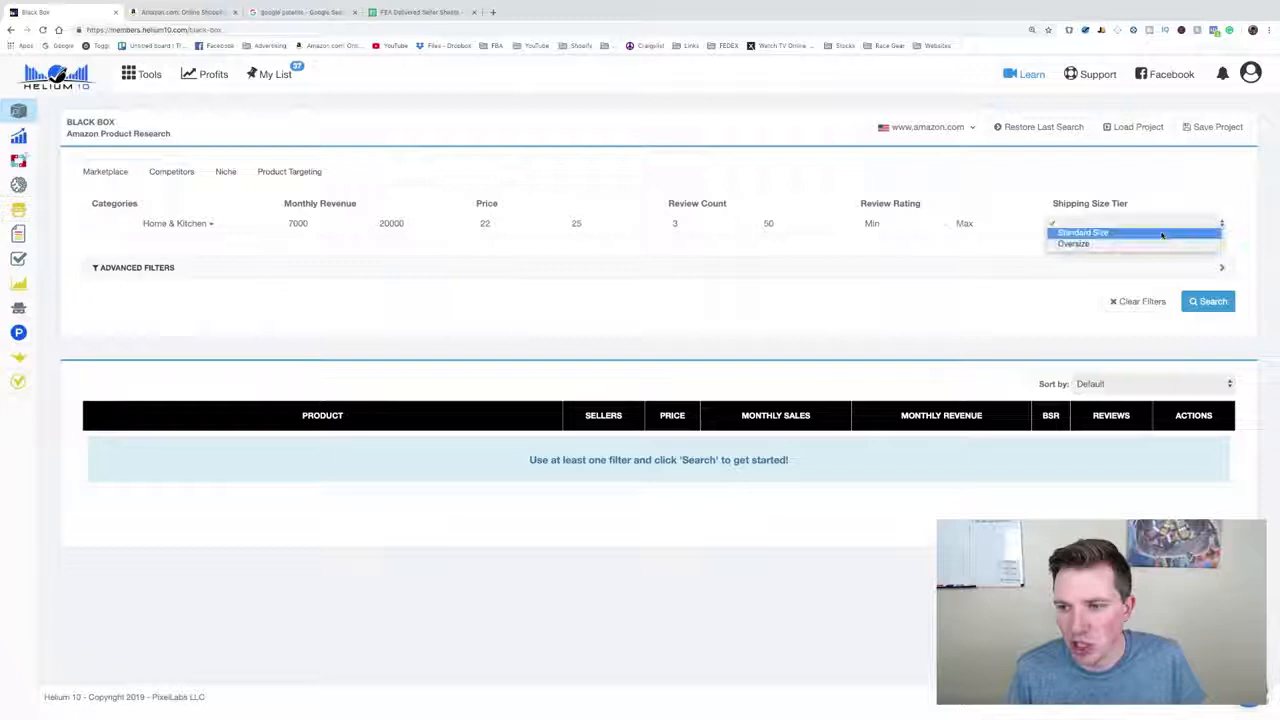
pyautogui.click(1108, 235)
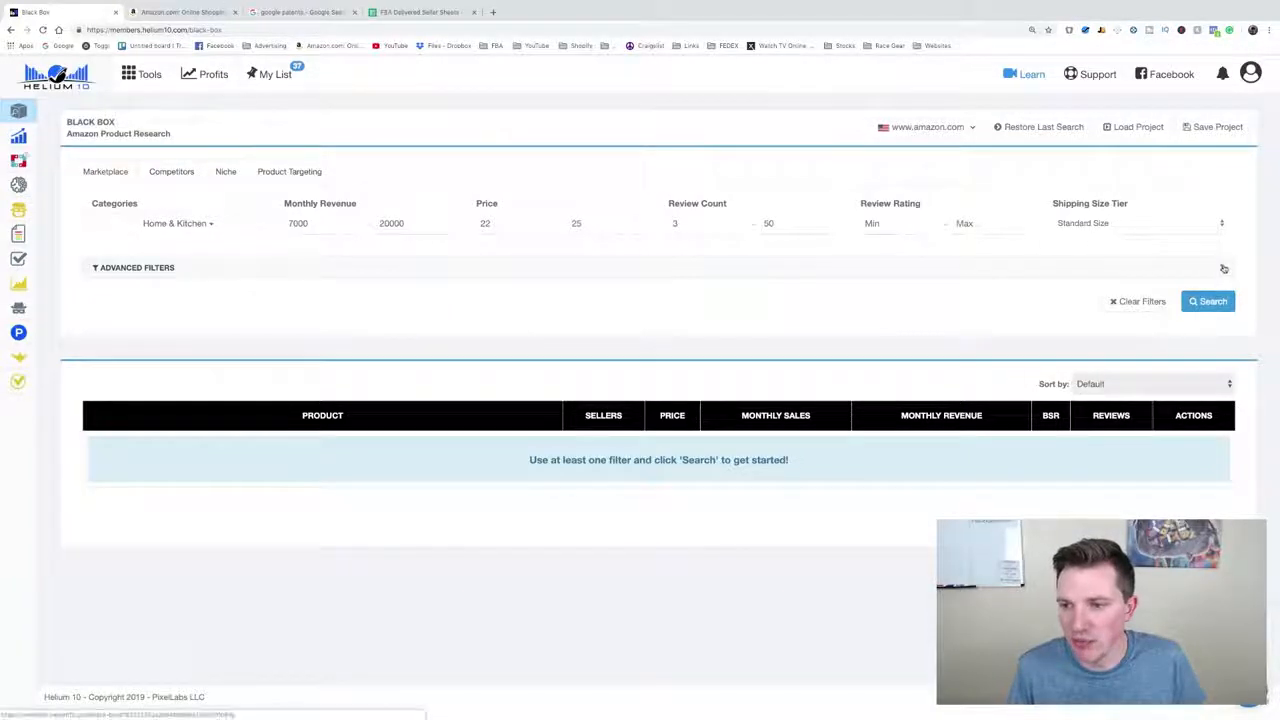
# Step: Set the advanced filters to a maximum of 1 seller and a maximum weight of 3 lb, and run the search
pyautogui.click(1222, 267)
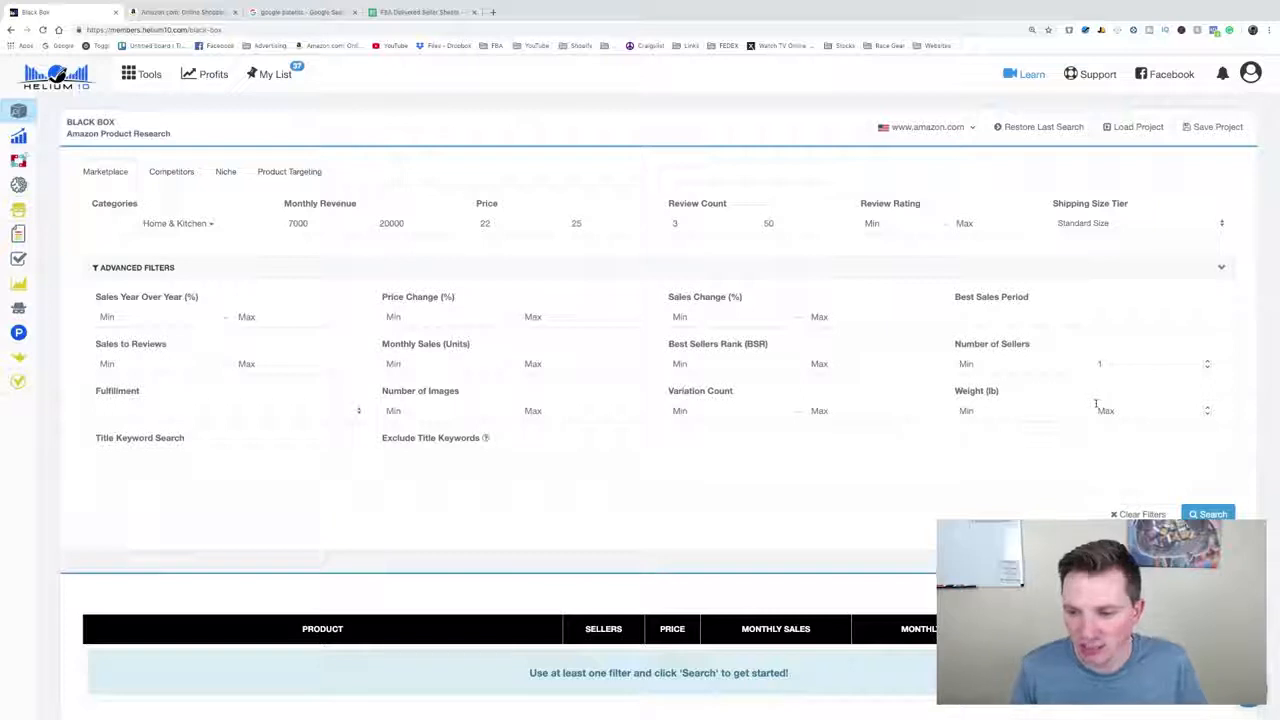
pyautogui.click(1098, 410)
pyautogui.write('3')
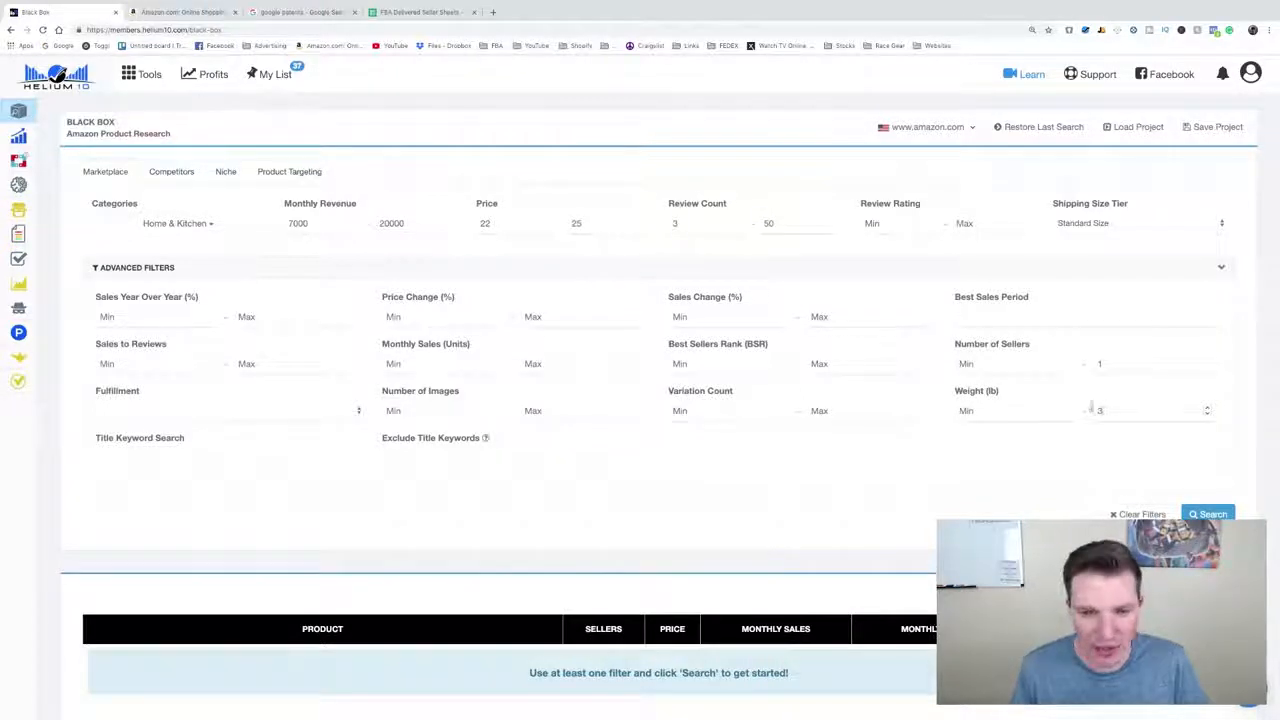
pyautogui.scroll(-2, 700, 420)
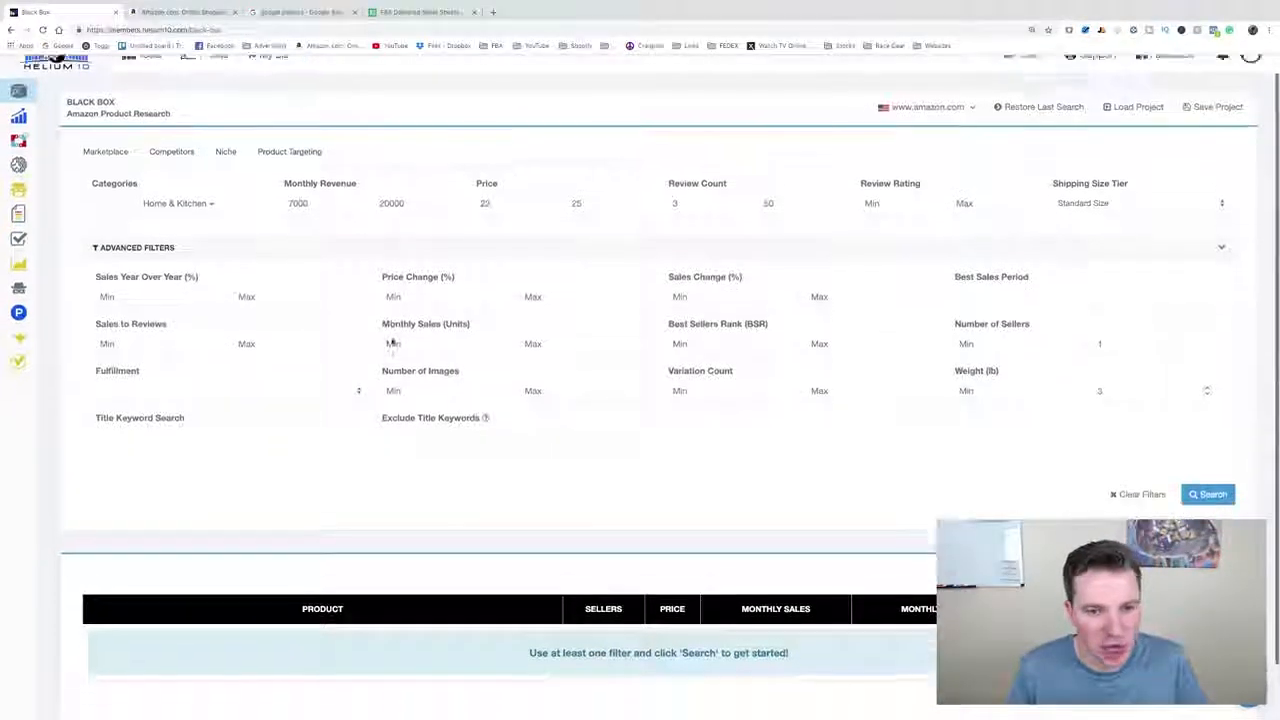
pyautogui.click(1205, 433)
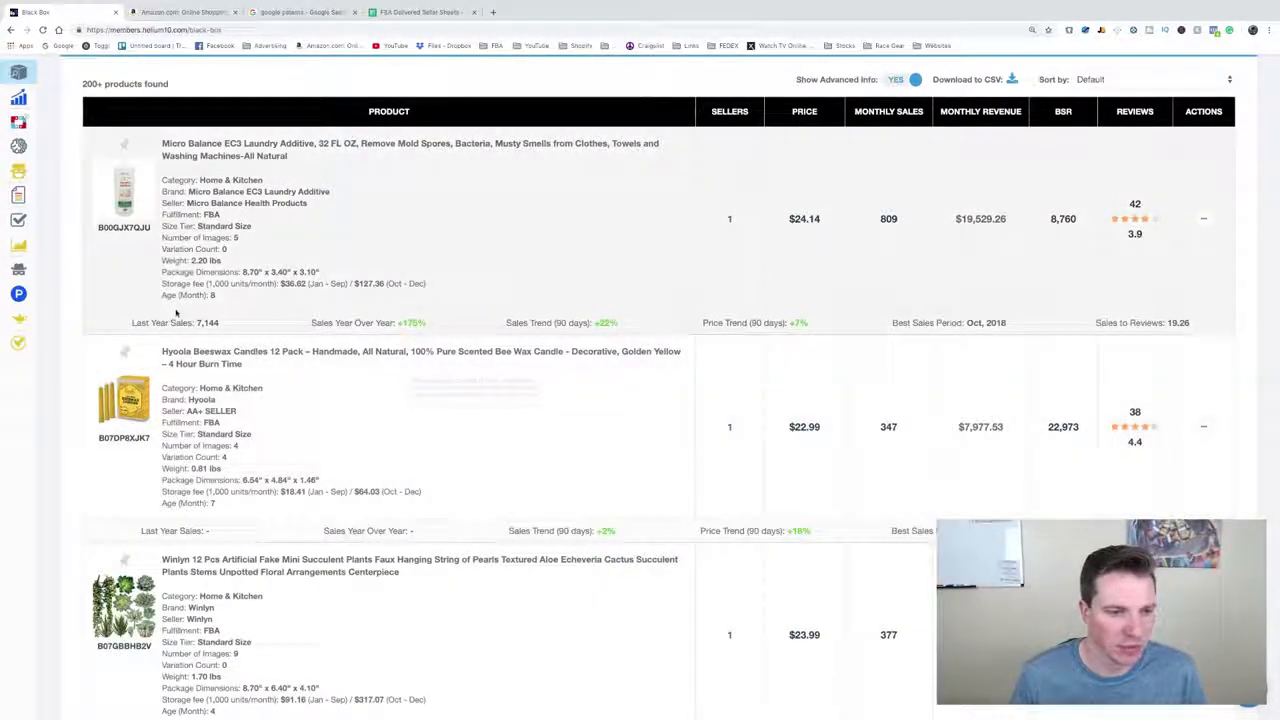
# Step: Examine the found products, comparing their prices, monthly sales, revenue, best-seller ranks, review counts, weights and package dimensions
pyautogui.scroll(-1, 216, 260)
pyautogui.scroll(-1, 216, 260)
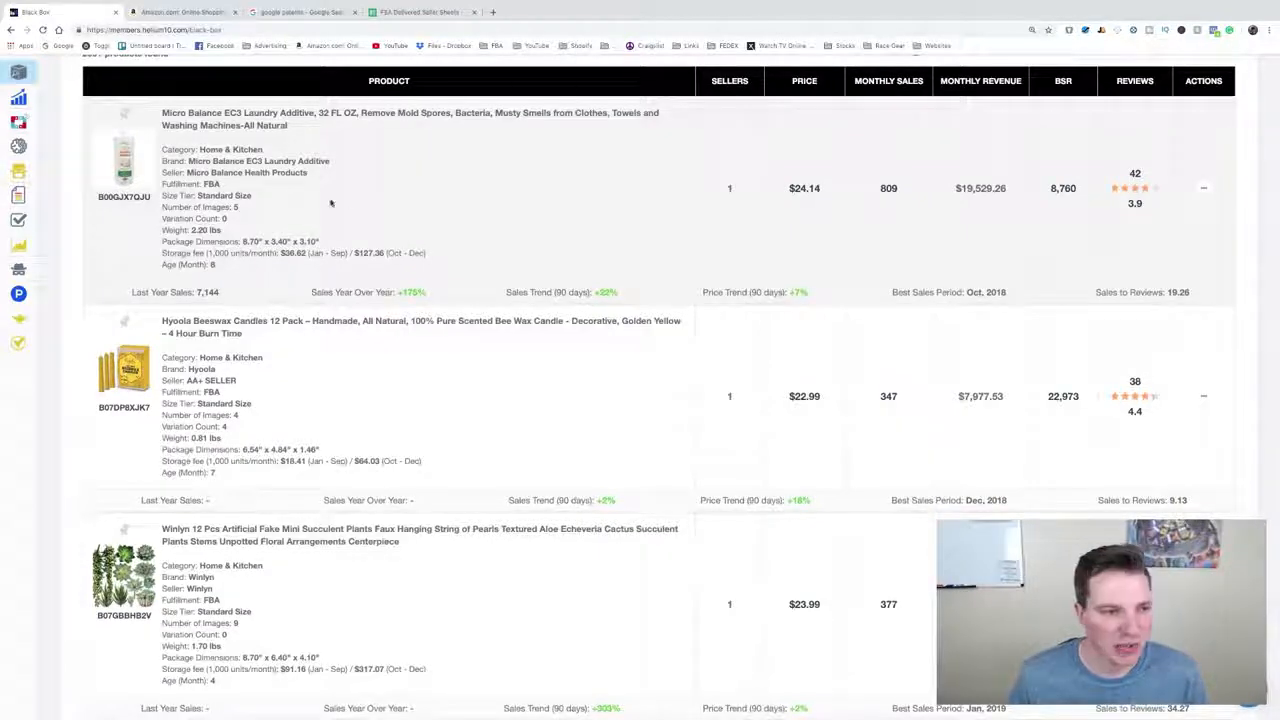
pyautogui.scroll(-3, 330, 200)
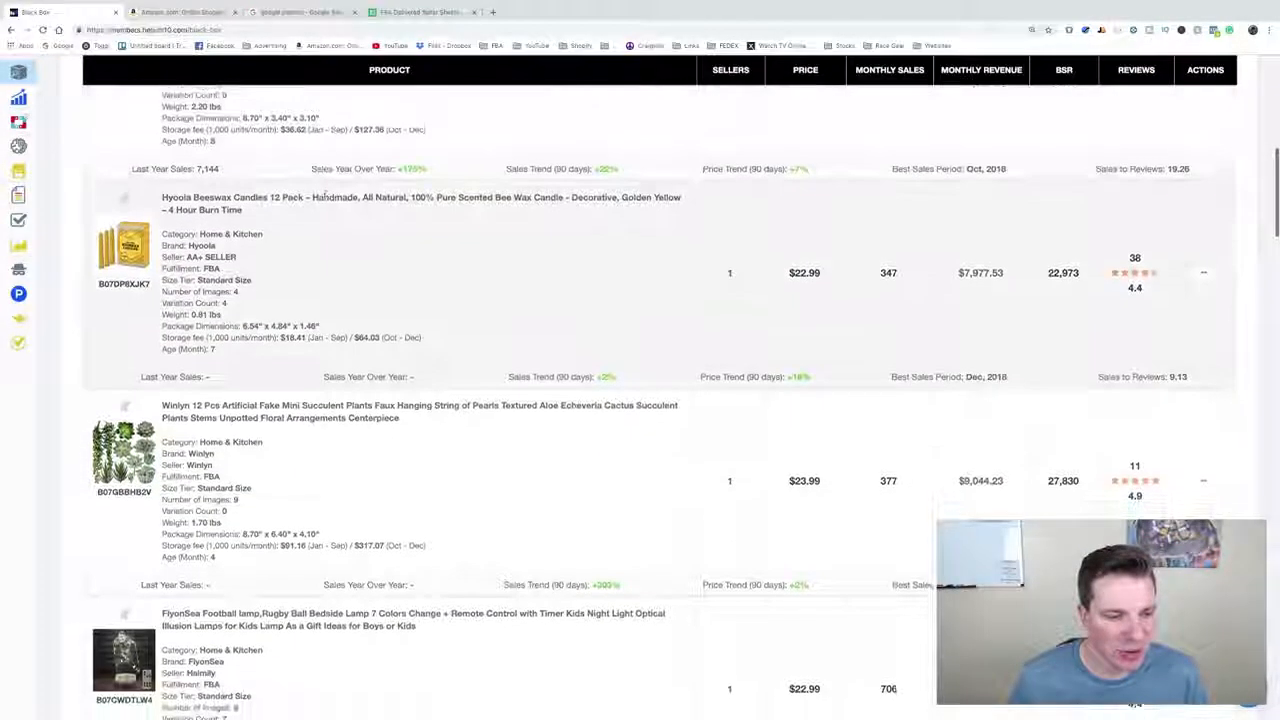
pyautogui.scroll(-4, 325, 197)
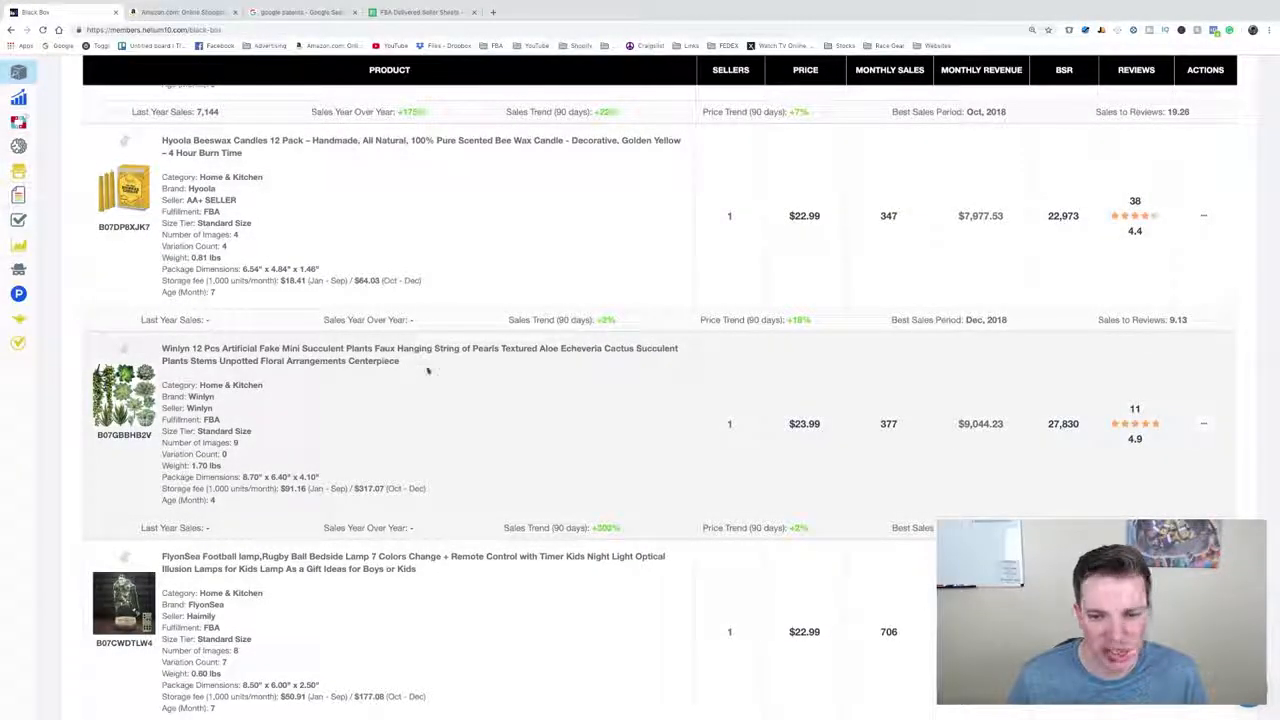
pyautogui.scroll(-1, 428, 369)
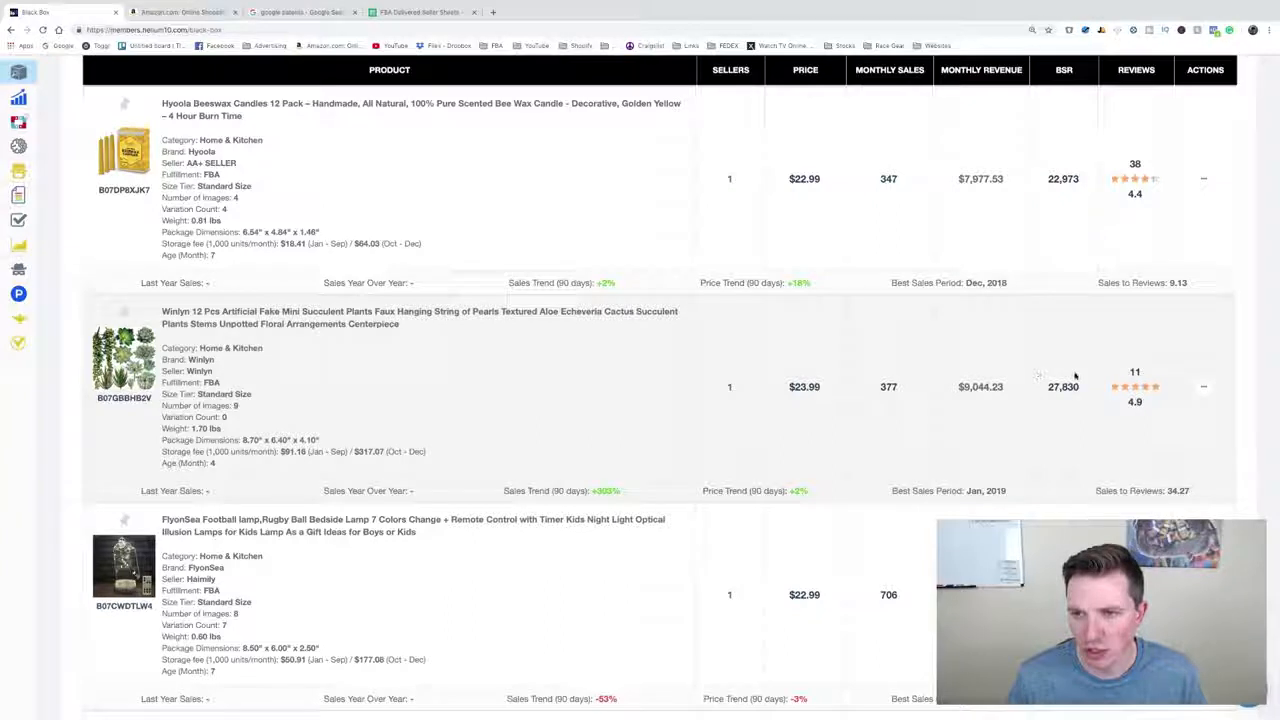
pyautogui.scroll(-1, 270, 372)
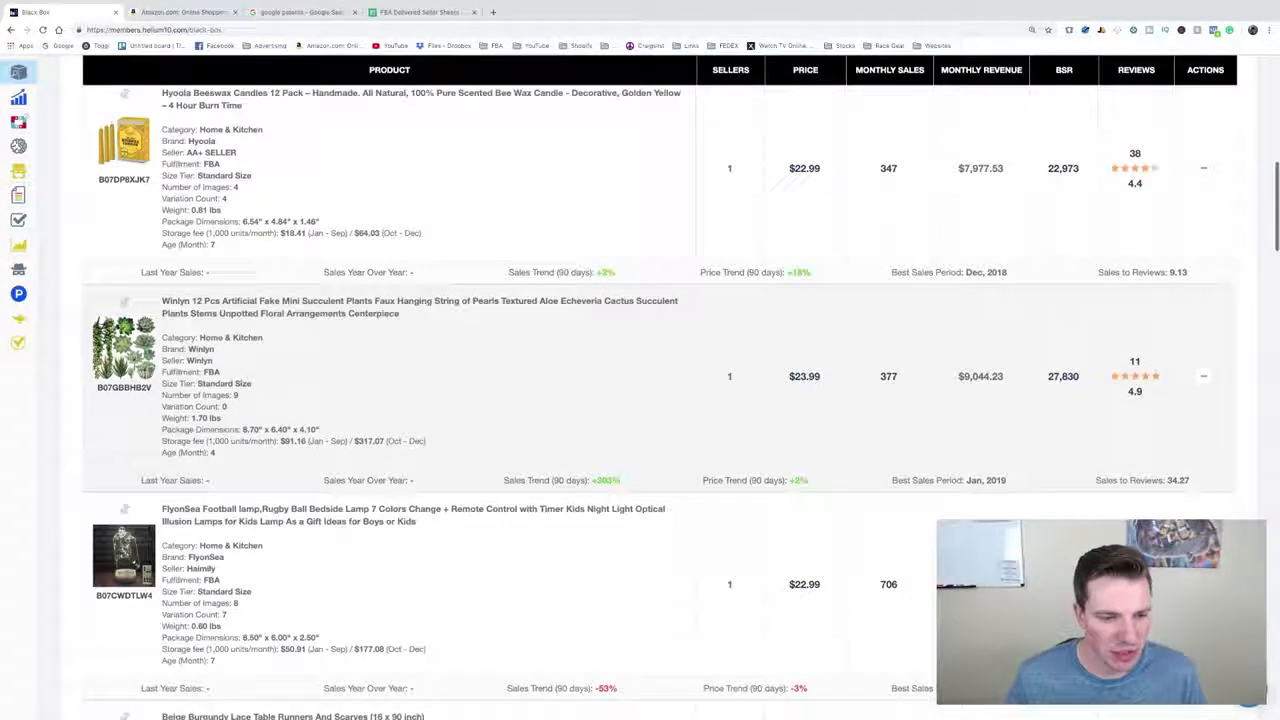
pyautogui.scroll(-1, 222, 386)
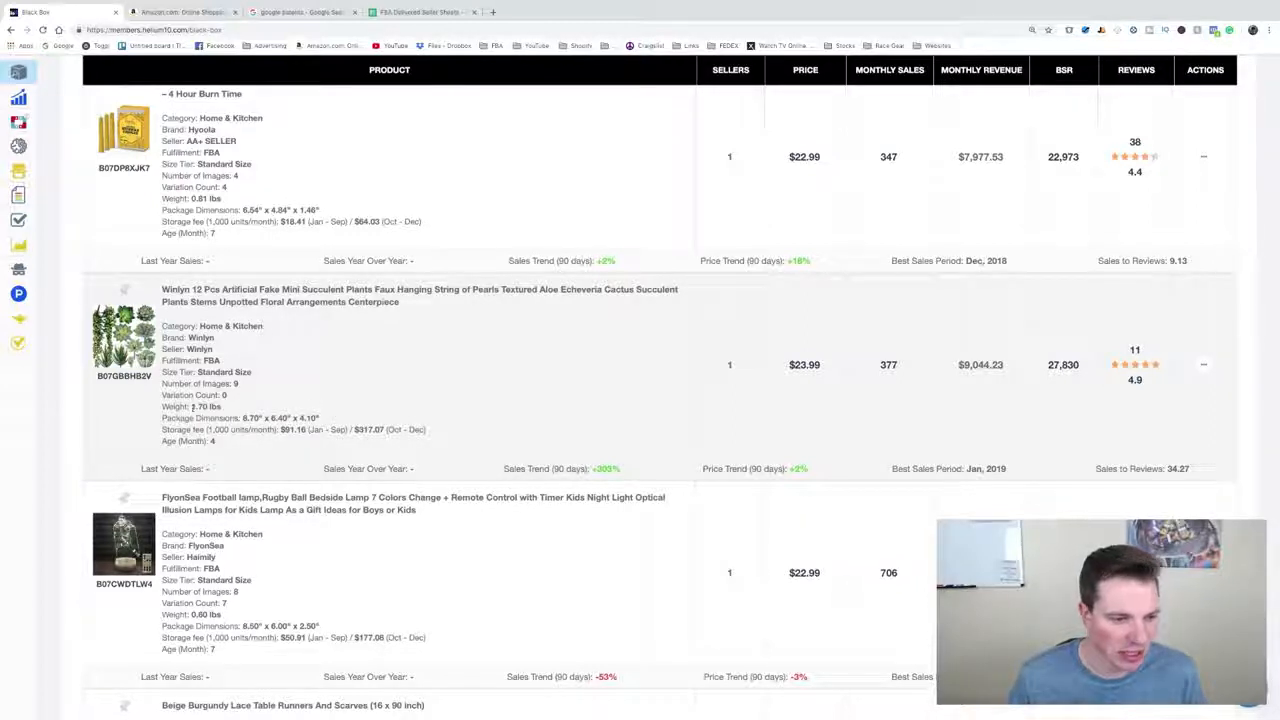
pyautogui.scroll(-2, 236, 402)
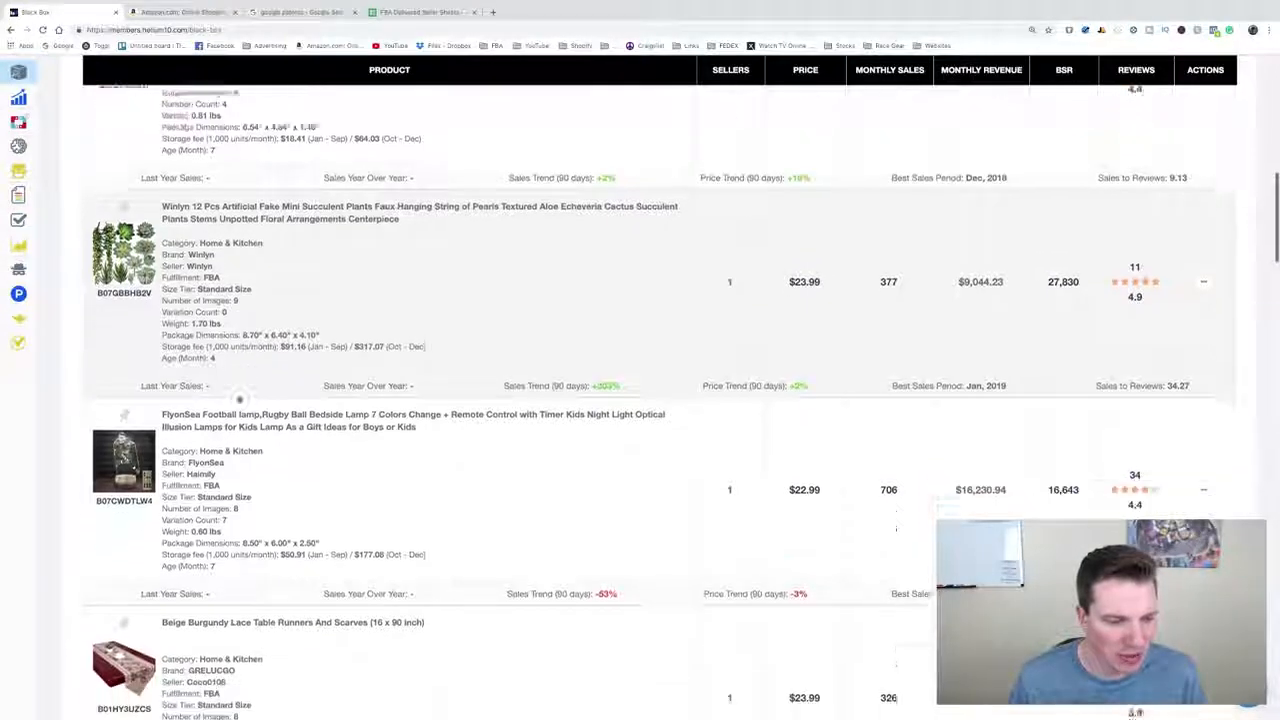
pyautogui.scroll(-4, 237, 398)
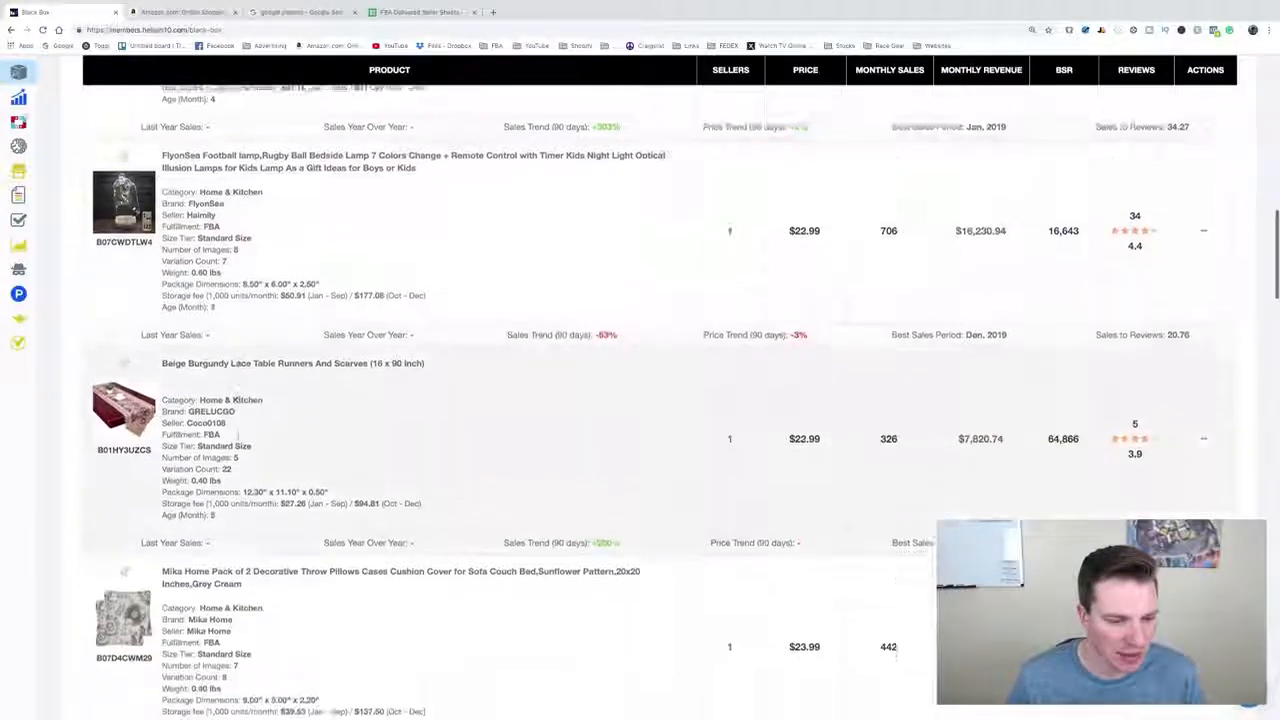
pyautogui.scroll(-3, 238, 398)
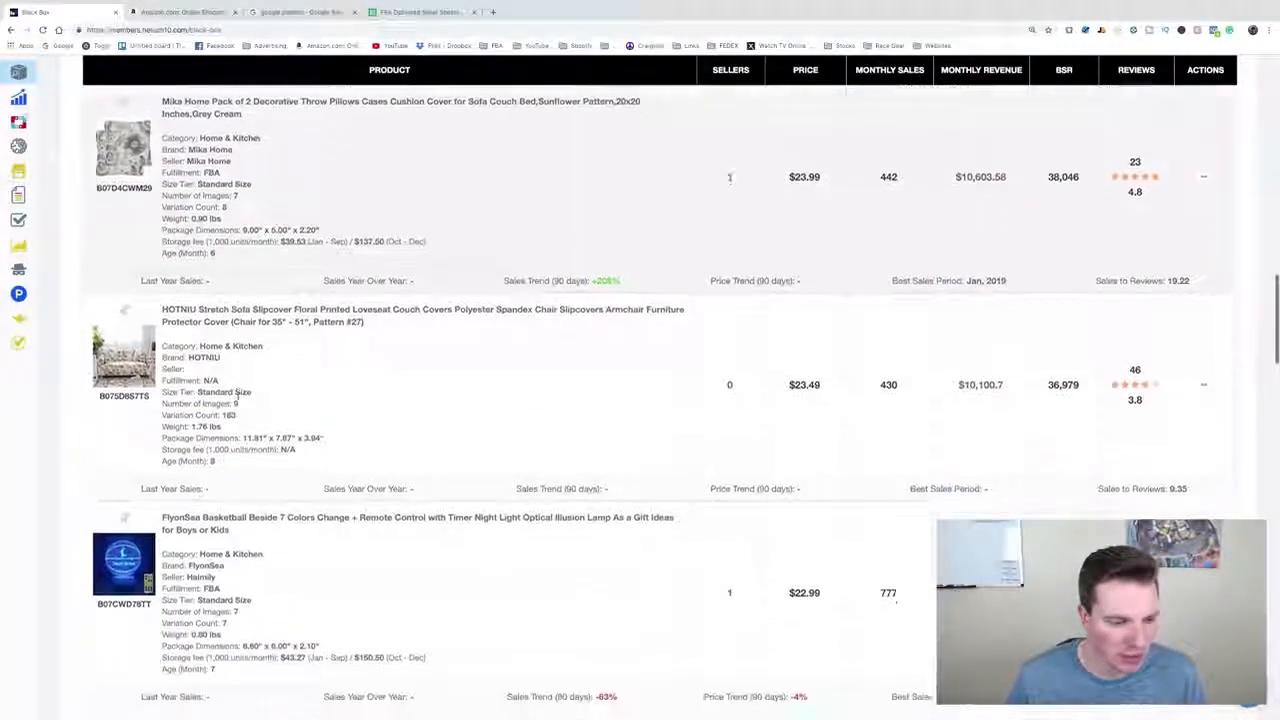
pyautogui.scroll(-1, 238, 399)
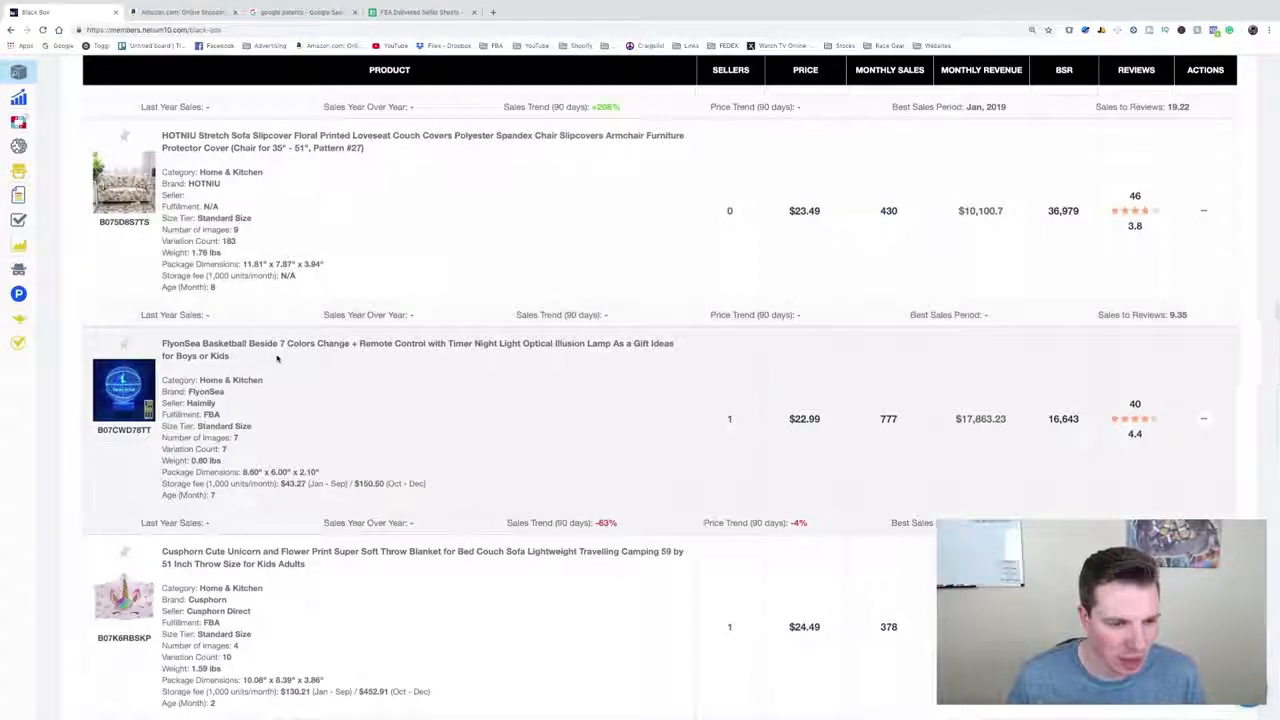
pyautogui.scroll(-3, 266, 358)
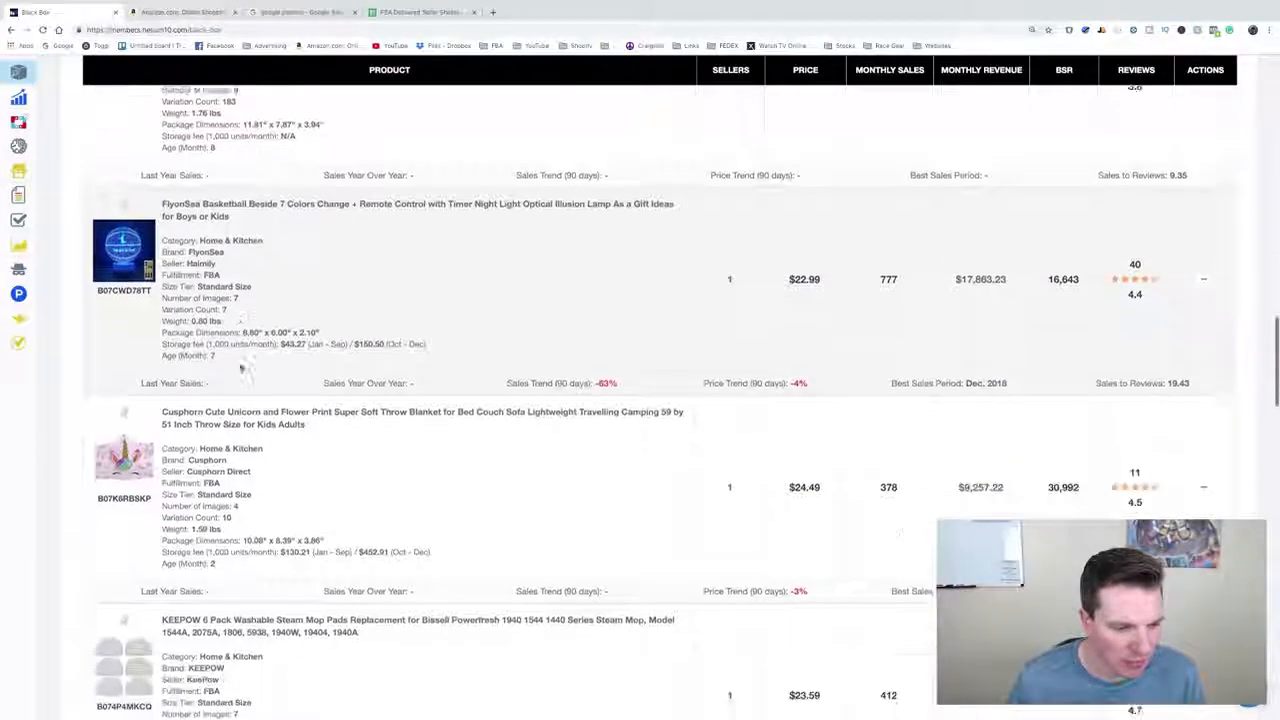
pyautogui.scroll(-5, 240, 367)
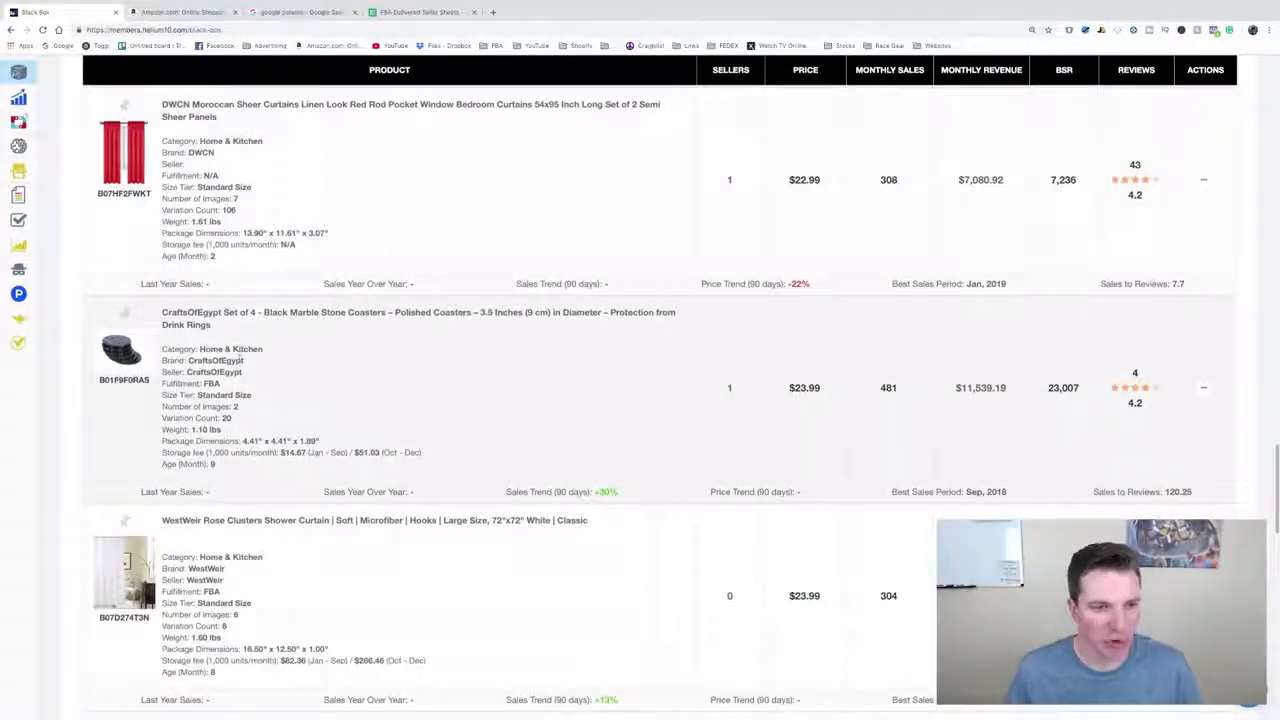
# Step: Open the Amazon listing of the Winlyn 12 Pcs Artificial Fake Mini Succulent Plants and look over its details
pyautogui.scroll(3, 257, 362)
pyautogui.scroll(10, 257, 362)
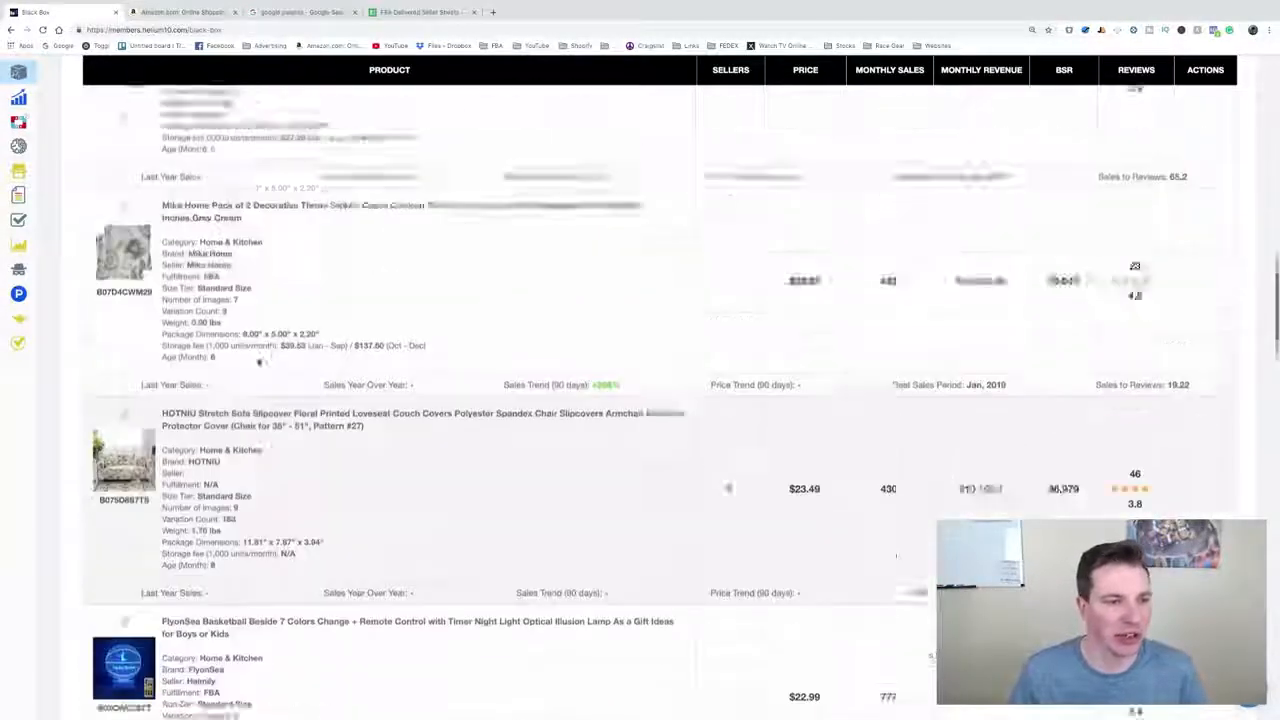
pyautogui.scroll(3, 258, 362)
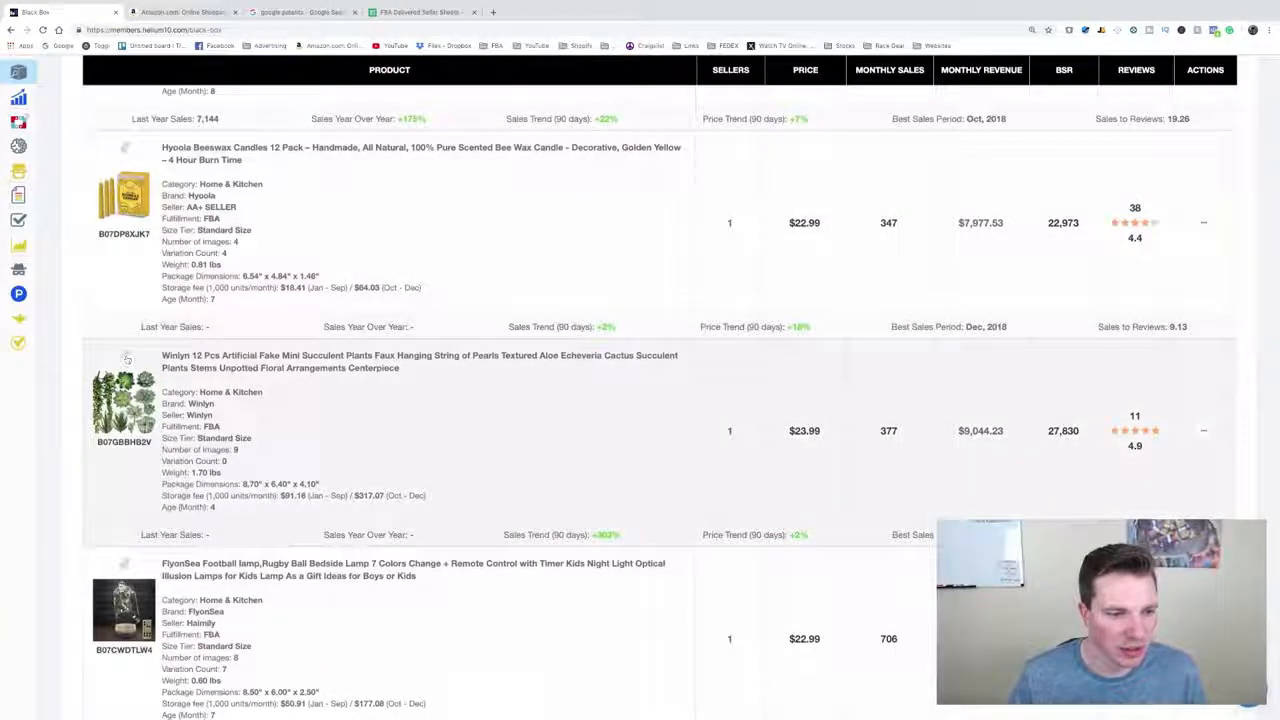
pyautogui.click(124, 396)
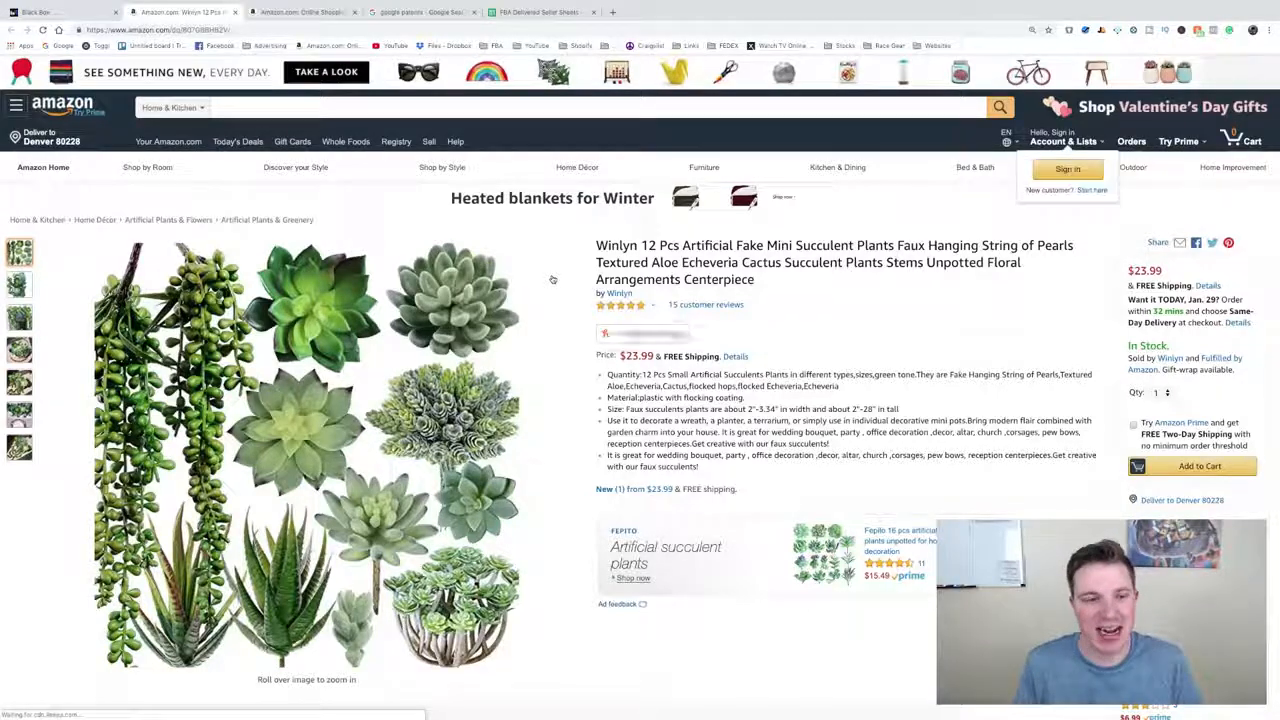
pyautogui.scroll(-2, 405, 322)
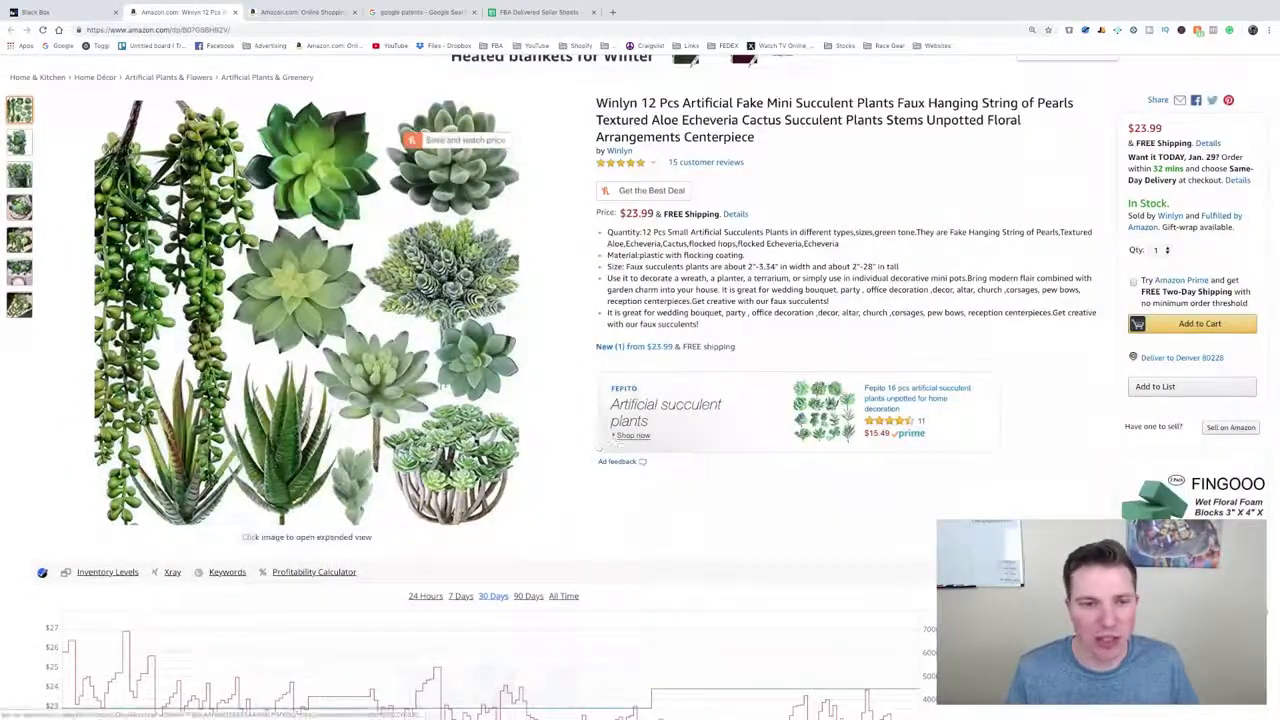
pyautogui.scroll(2, 444, 245)
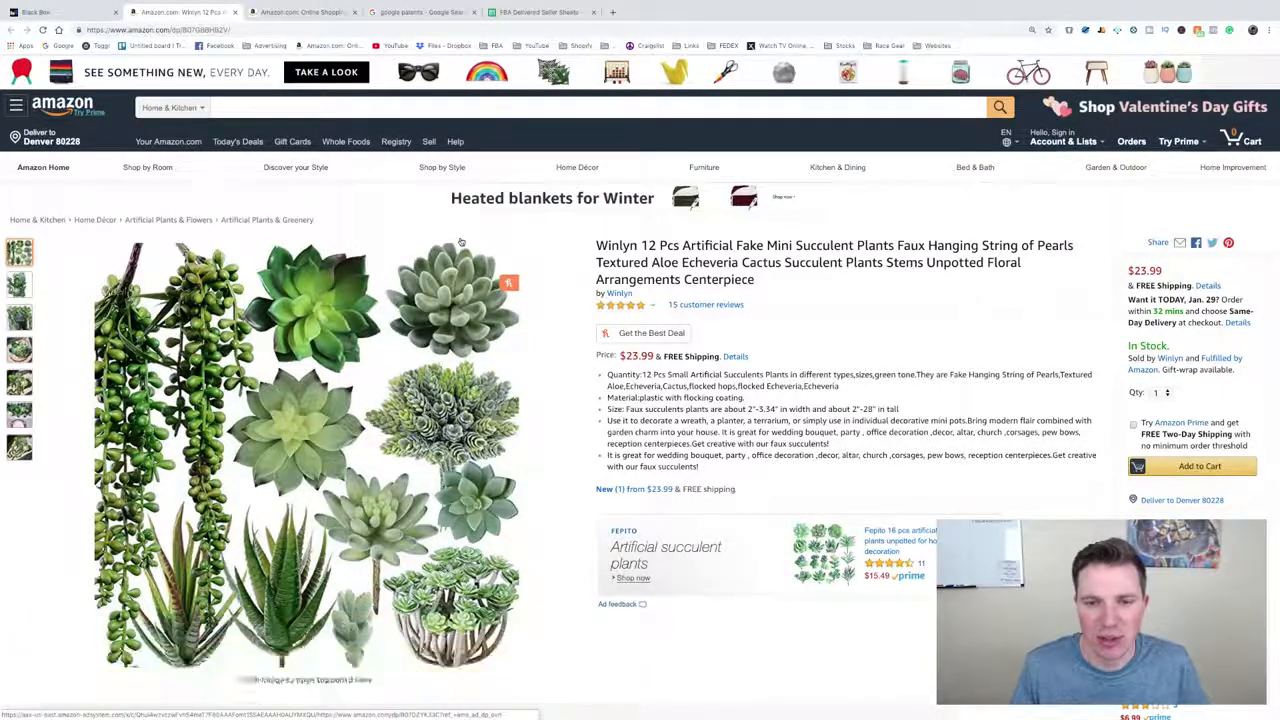
# Step: Copy "Artificial Fake Mini Succulent Plants" from the listing title into the Amazon search box
pyautogui.moveTo(683, 245); pyautogui.dragTo(766, 247)
pyautogui.click(680, 245)
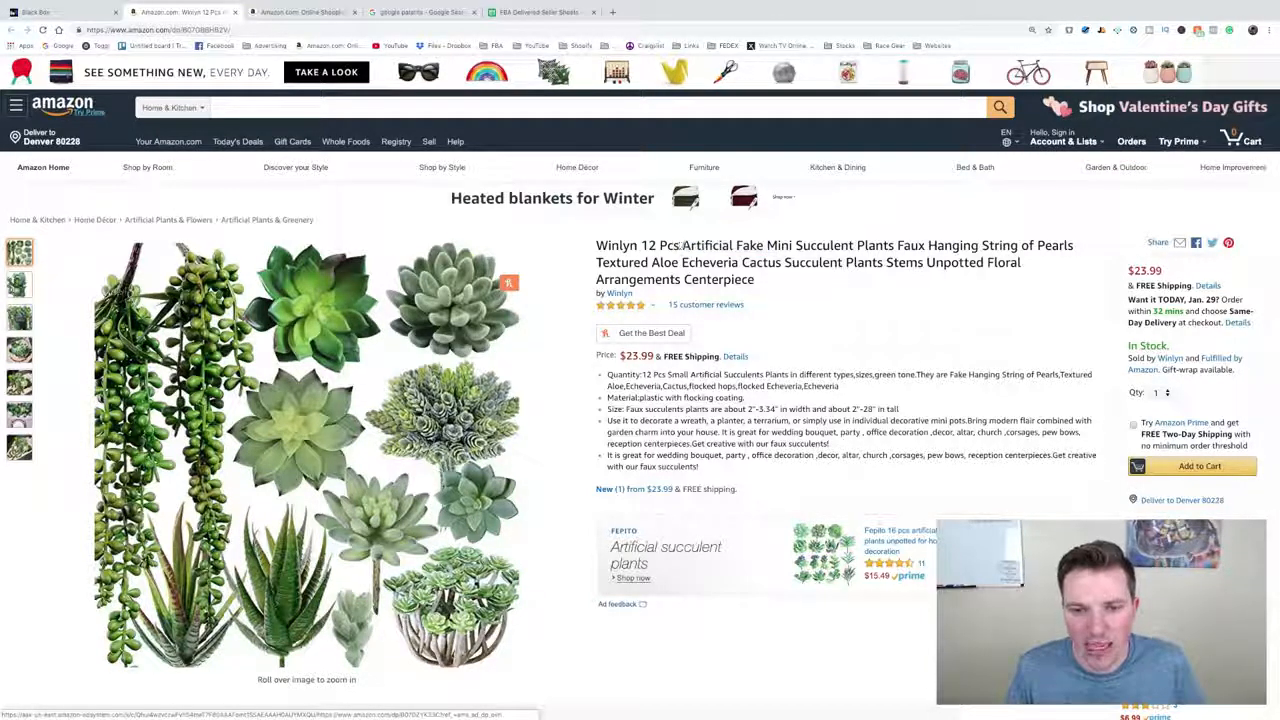
pyautogui.moveTo(683, 245); pyautogui.dragTo(895, 248)
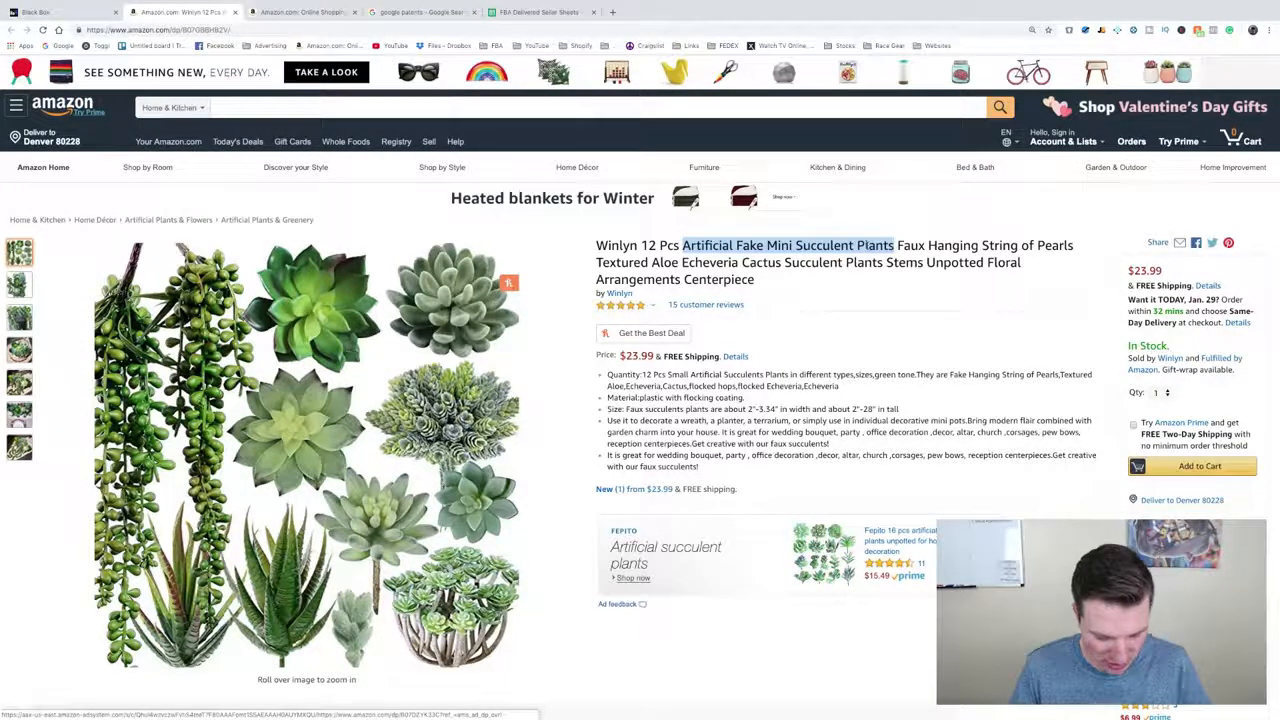
pyautogui.rightClick(876, 252)
pyautogui.click(886, 265)
pyautogui.rightClick(232, 107)
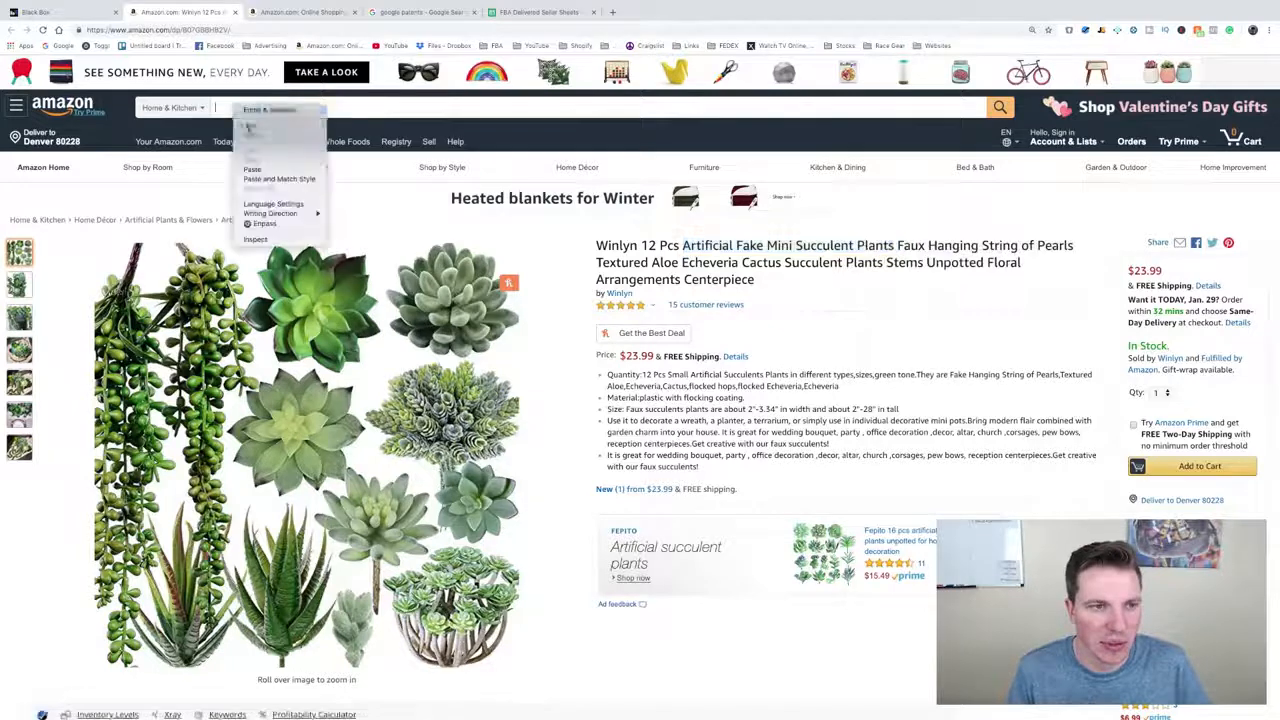
pyautogui.click(256, 171)
pyautogui.moveTo(290, 167)
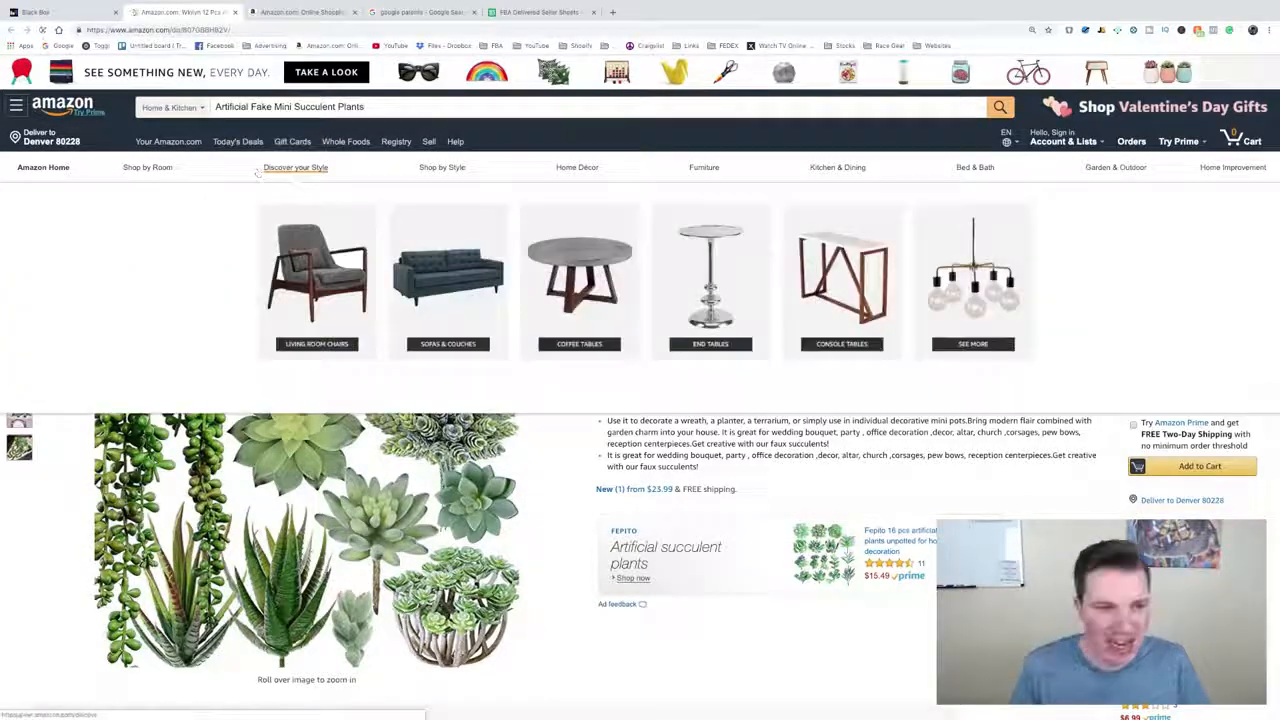
# Step: Search Amazon Home & Kitchen for "Artificial Fake Mini Succulent Plants" and compare the competing listings' ranks, prices, sellers and review counts
pyautogui.press('Return')
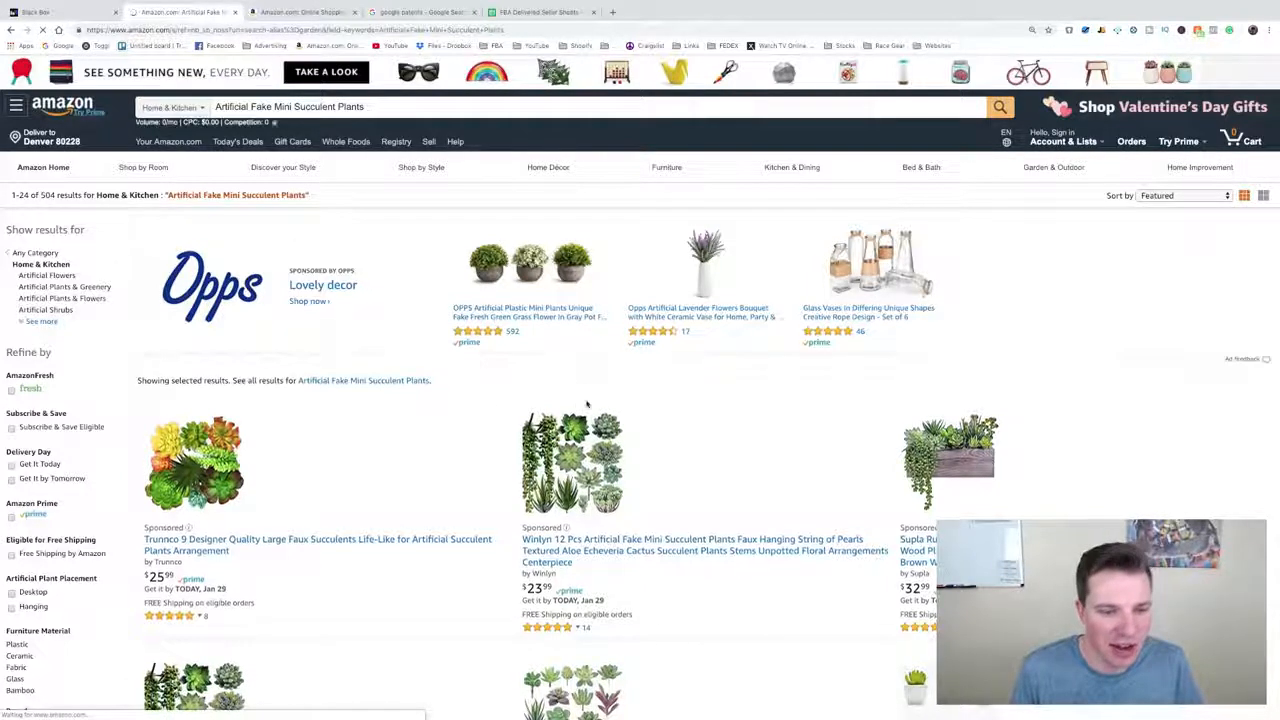
pyautogui.scroll(-3, 588, 405)
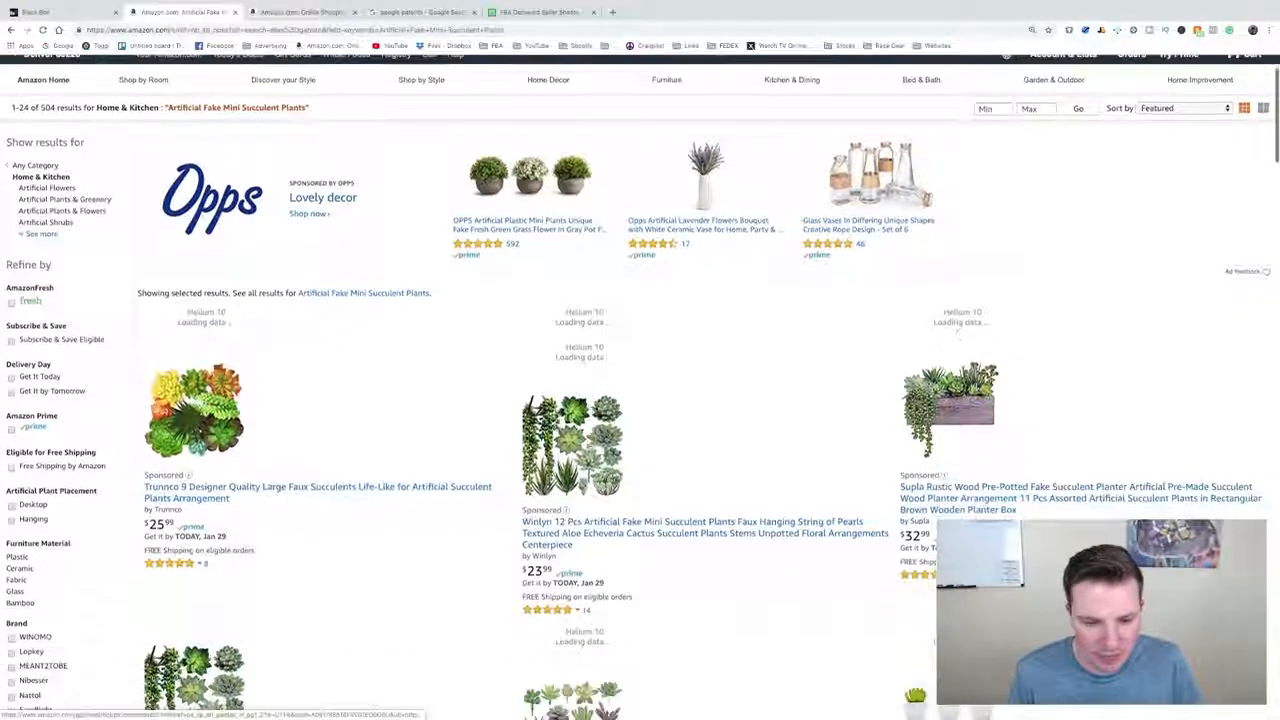
pyautogui.scroll(-2, 589, 447)
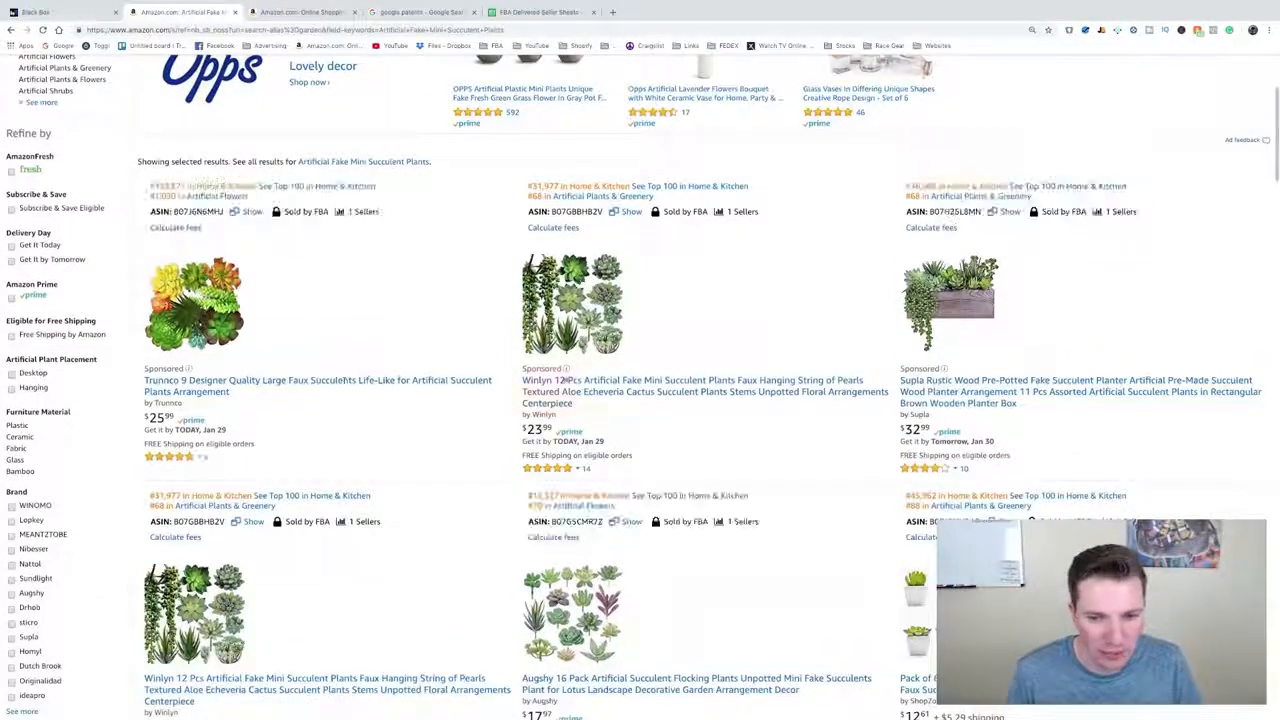
pyautogui.scroll(-2, 587, 390)
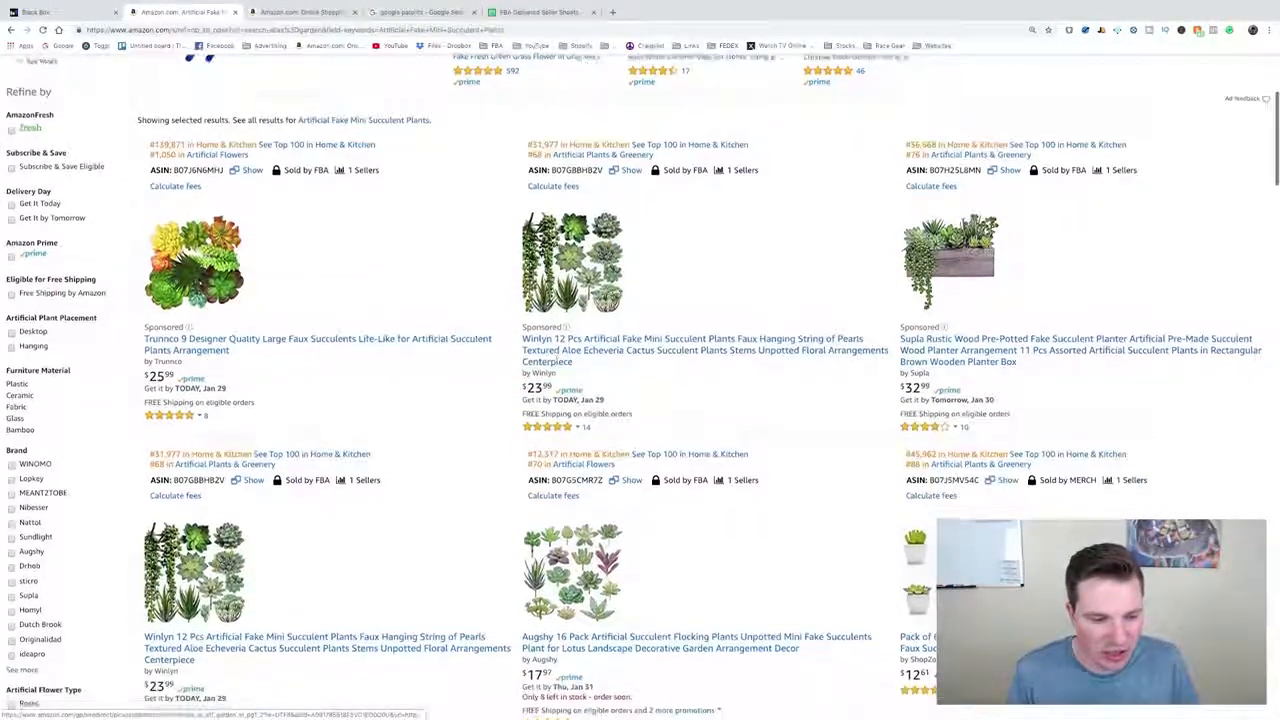
pyautogui.scroll(-1, 242, 548)
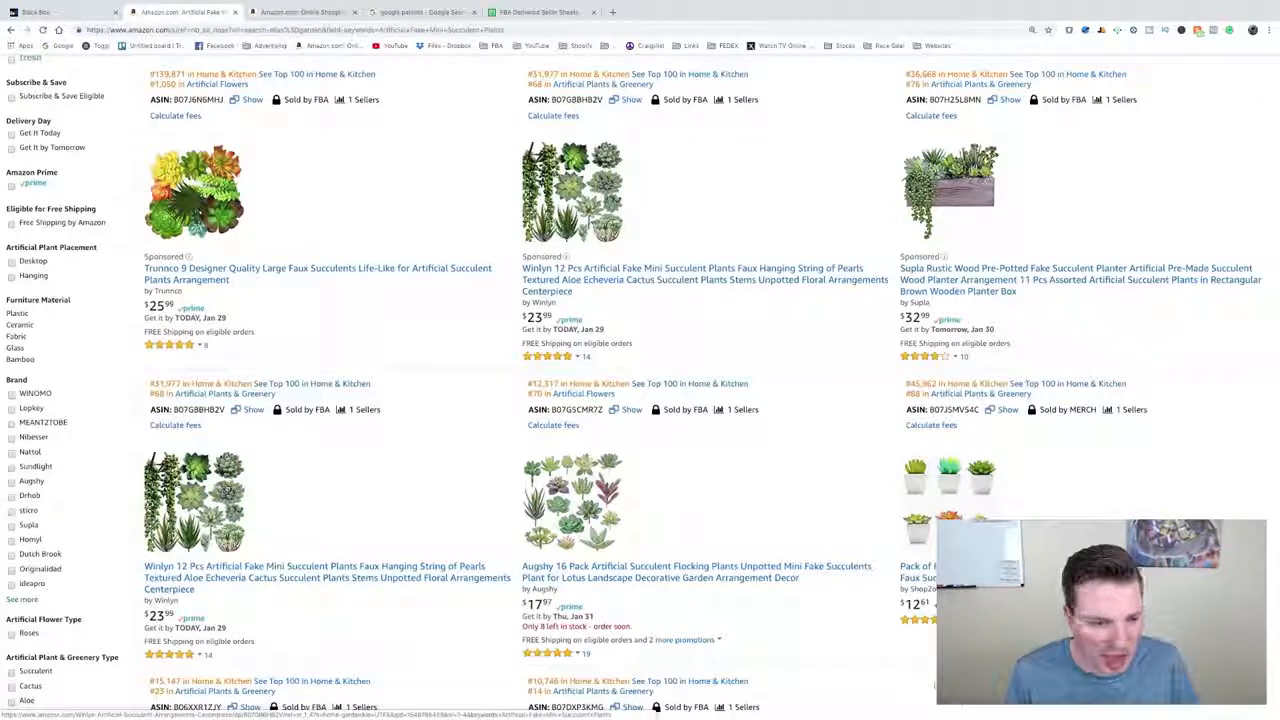
pyautogui.scroll(-12, 368, 520)
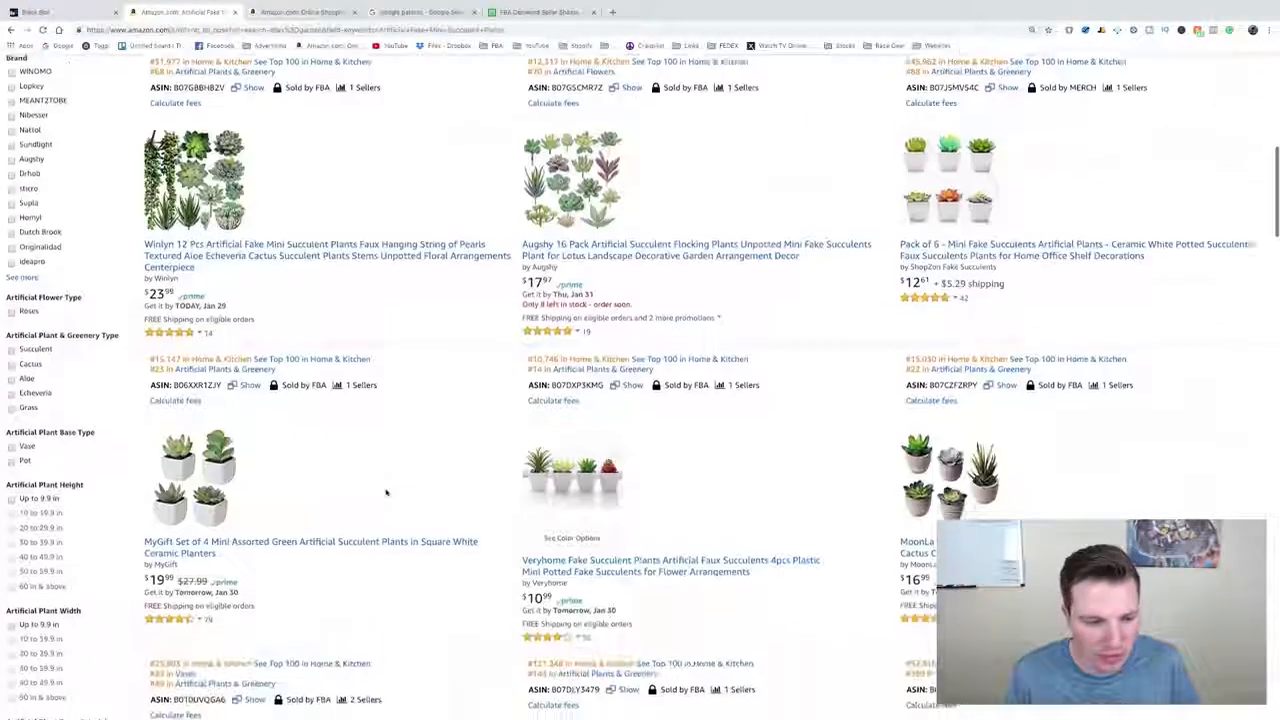
pyautogui.scroll(-8, 307, 448)
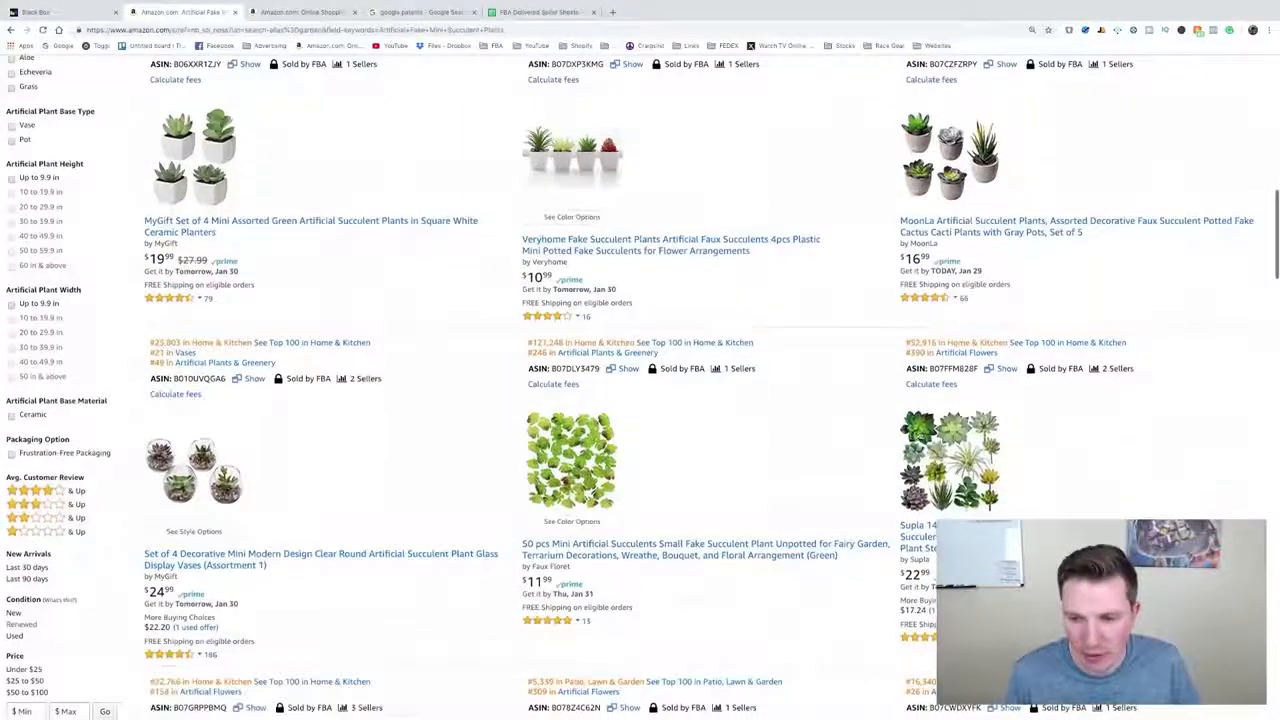
pyautogui.scroll(-9, 300, 365)
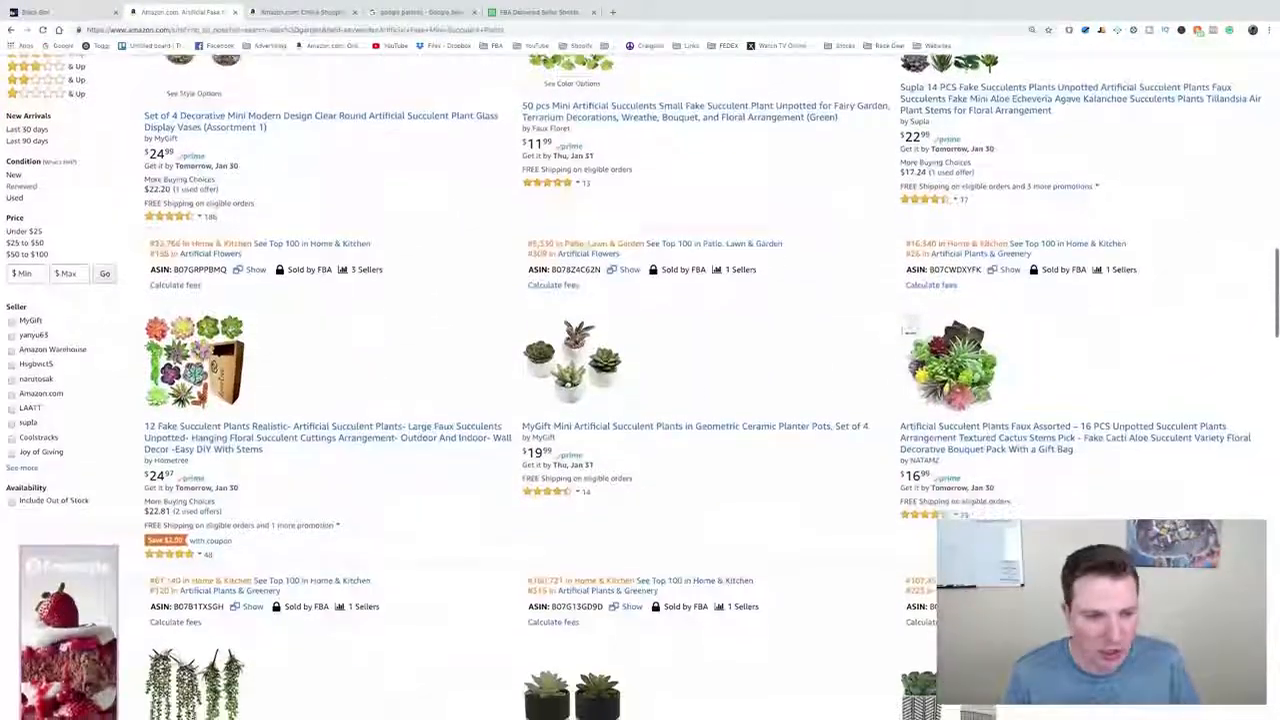
pyautogui.scroll(-12, 300, 365)
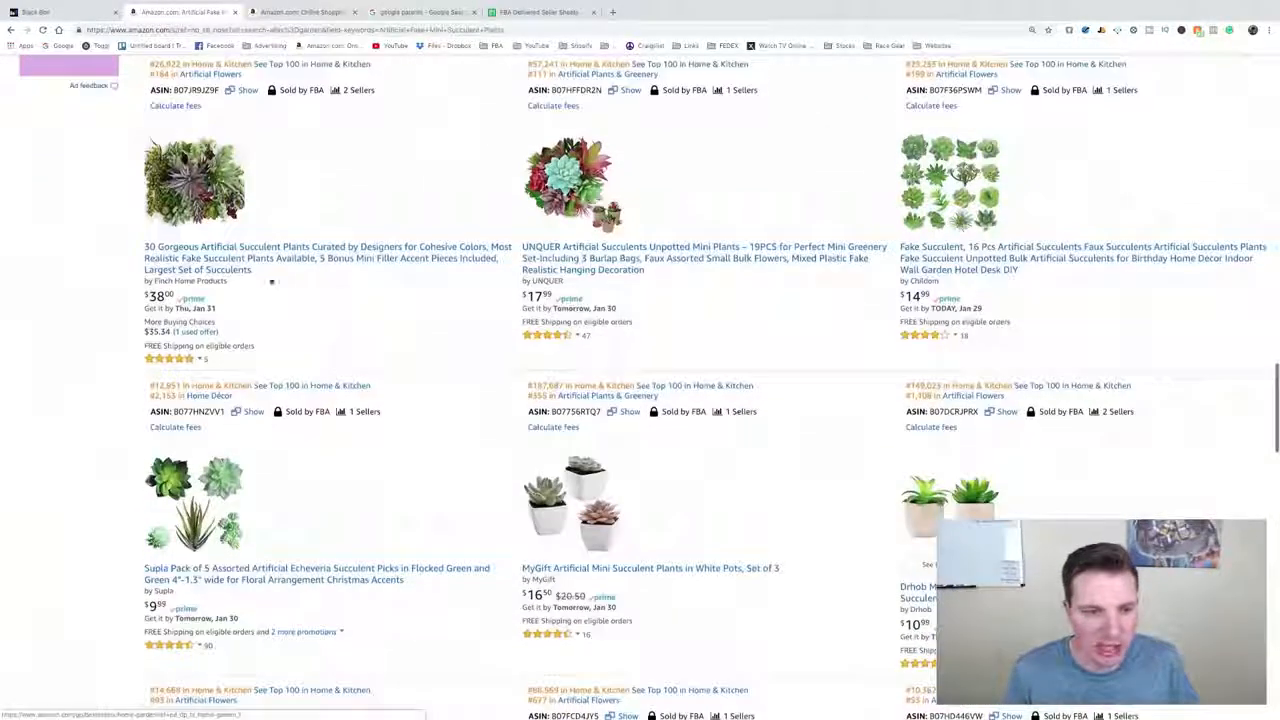
pyautogui.scroll(10, 340, 380)
pyautogui.scroll(18, 697, 220)
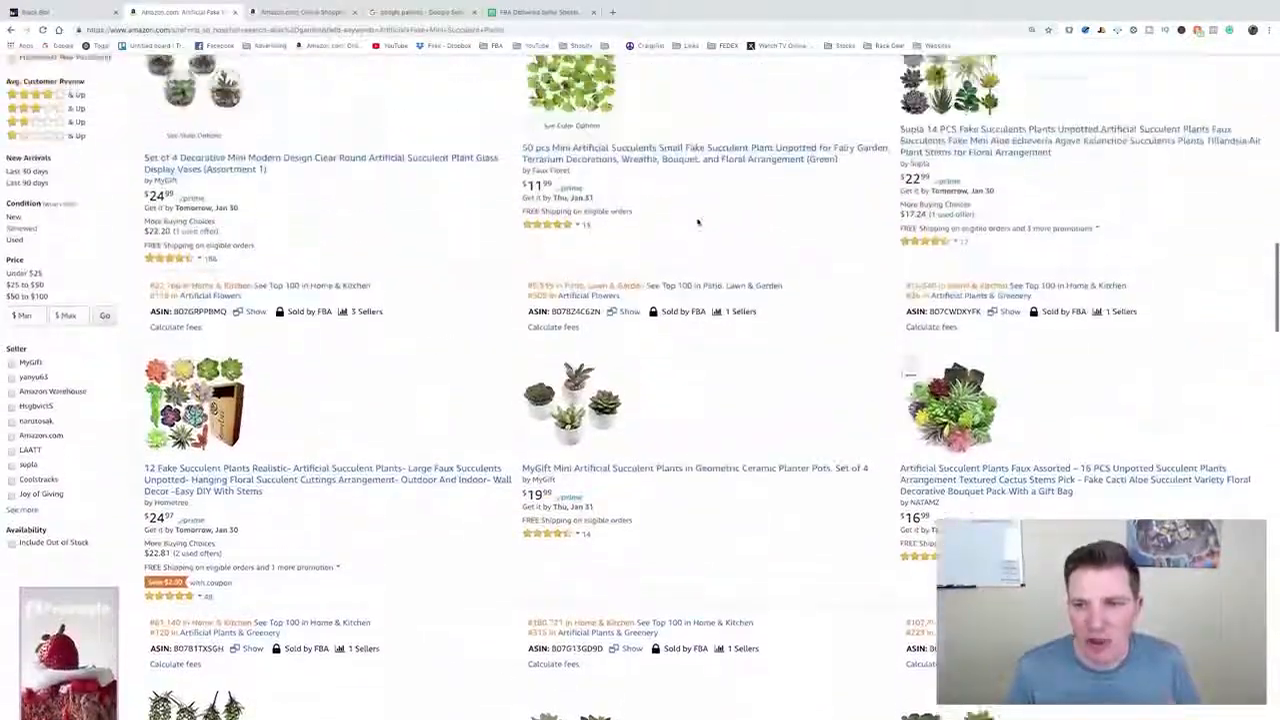
# Step: Run Helium 10 Xray on the mini succulent search results, examine each product's sales, revenue and review count, and close the report
pyautogui.click(1085, 31)
pyautogui.click(953, 90)
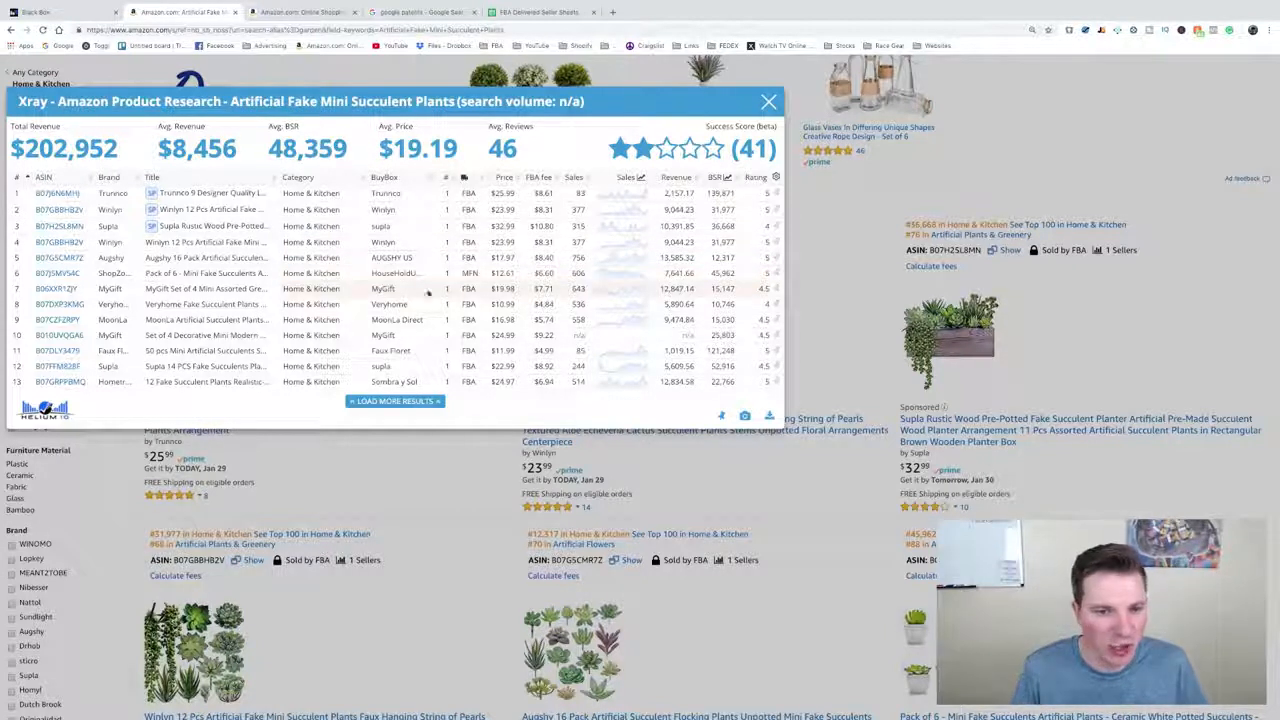
pyautogui.hscroll(3, 742, 298)
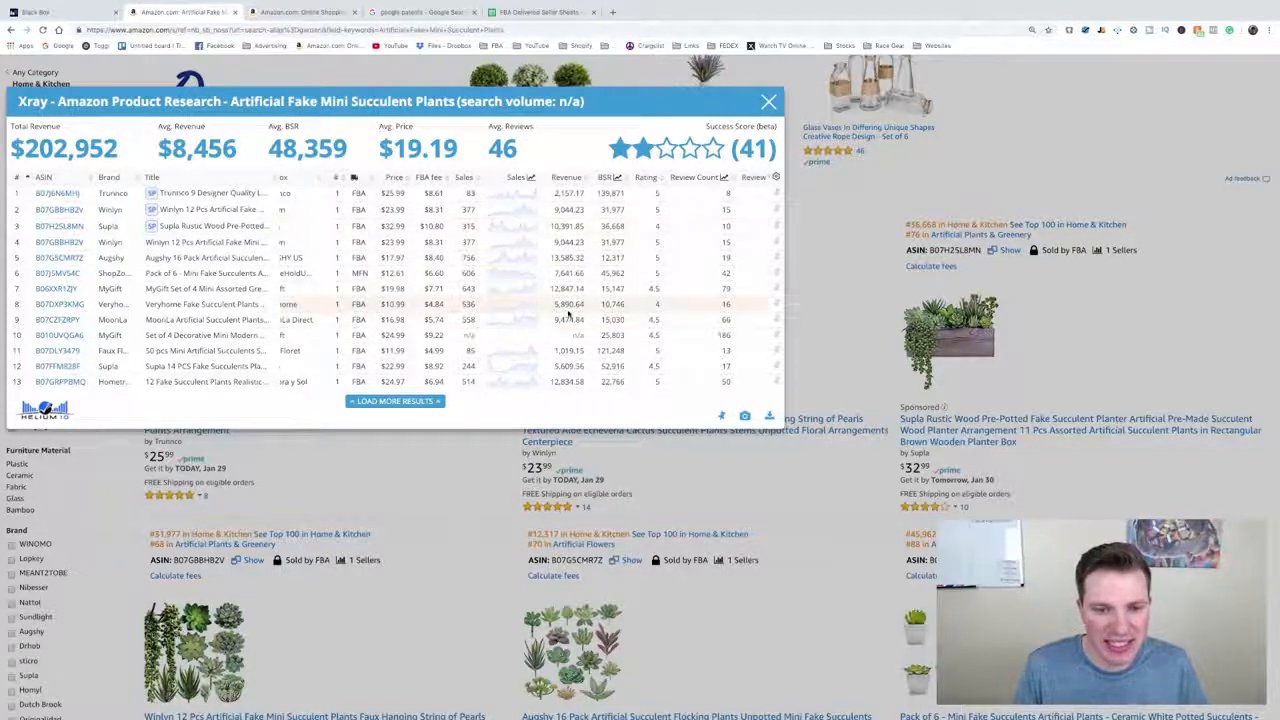
pyautogui.scroll(-1, 568, 315)
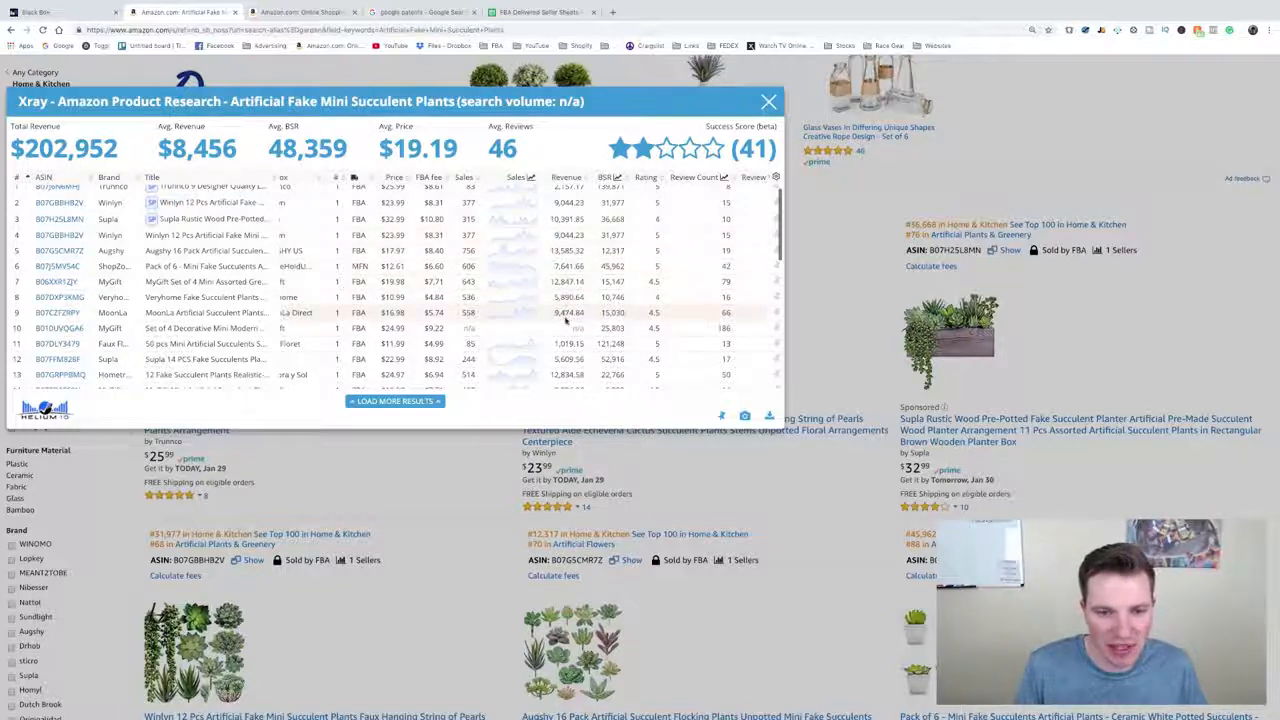
pyautogui.scroll(-5, 566, 318)
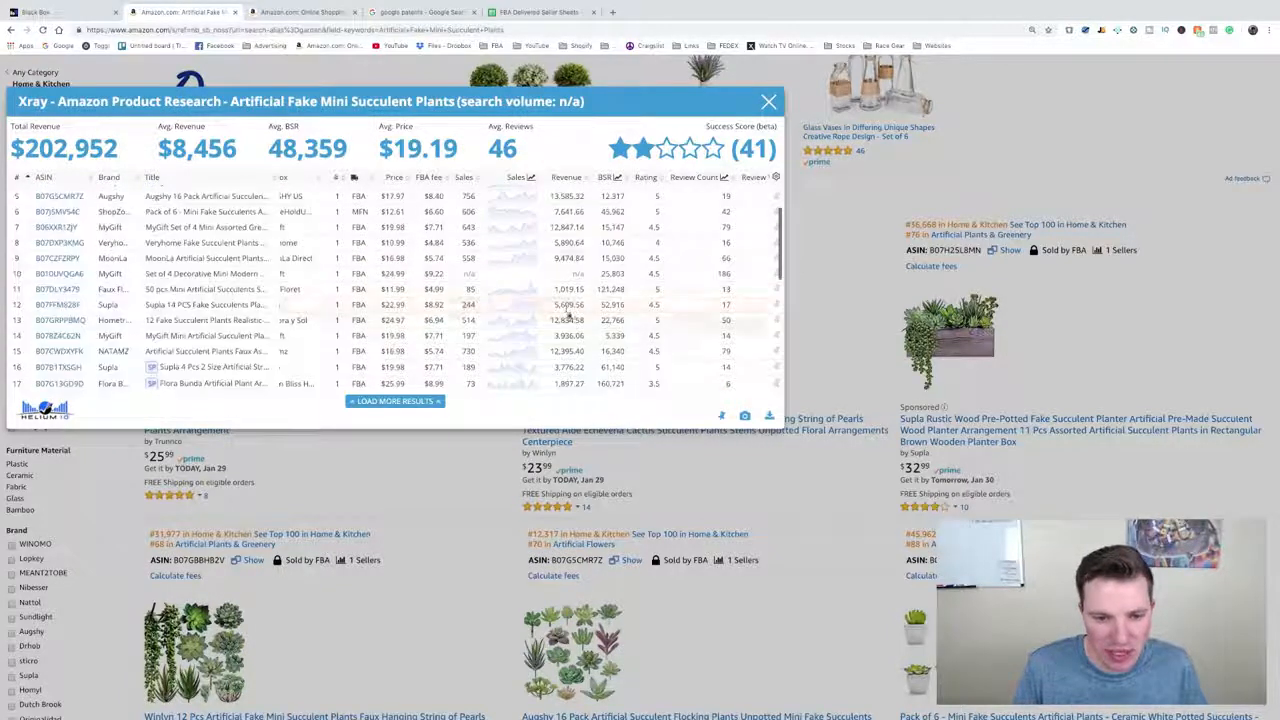
pyautogui.scroll(-2, 567, 316)
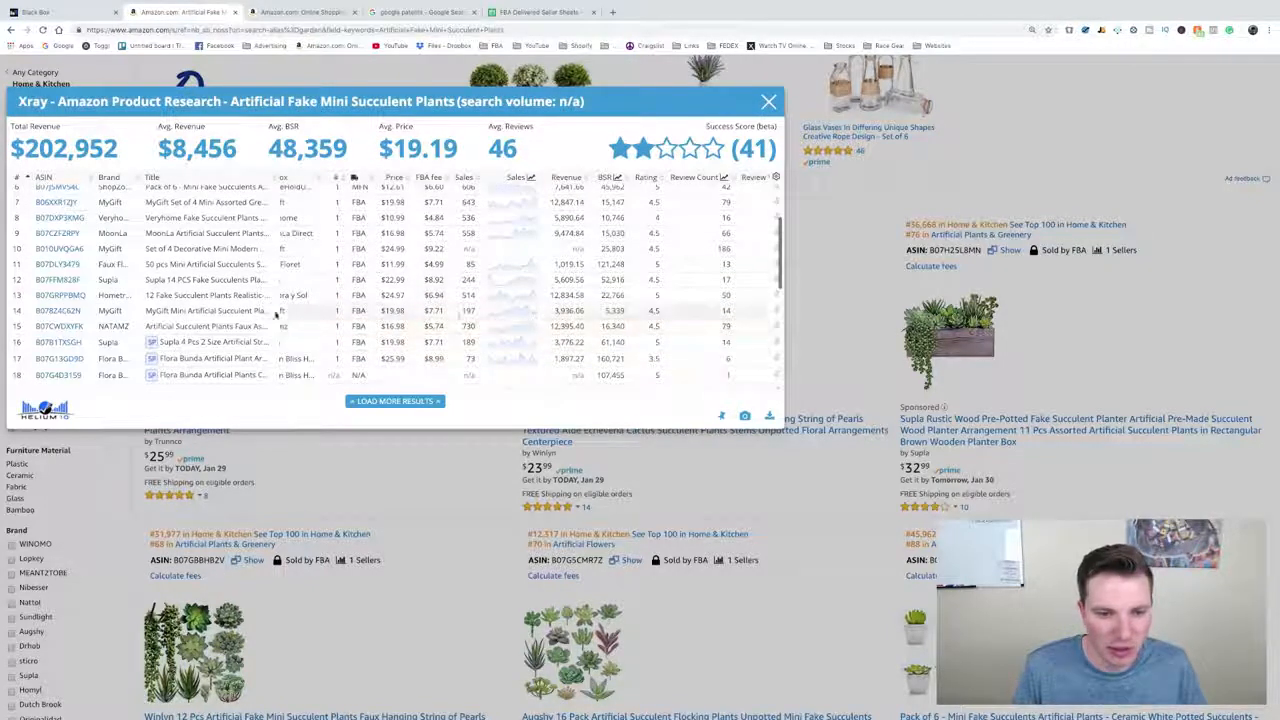
pyautogui.moveTo(58, 327)
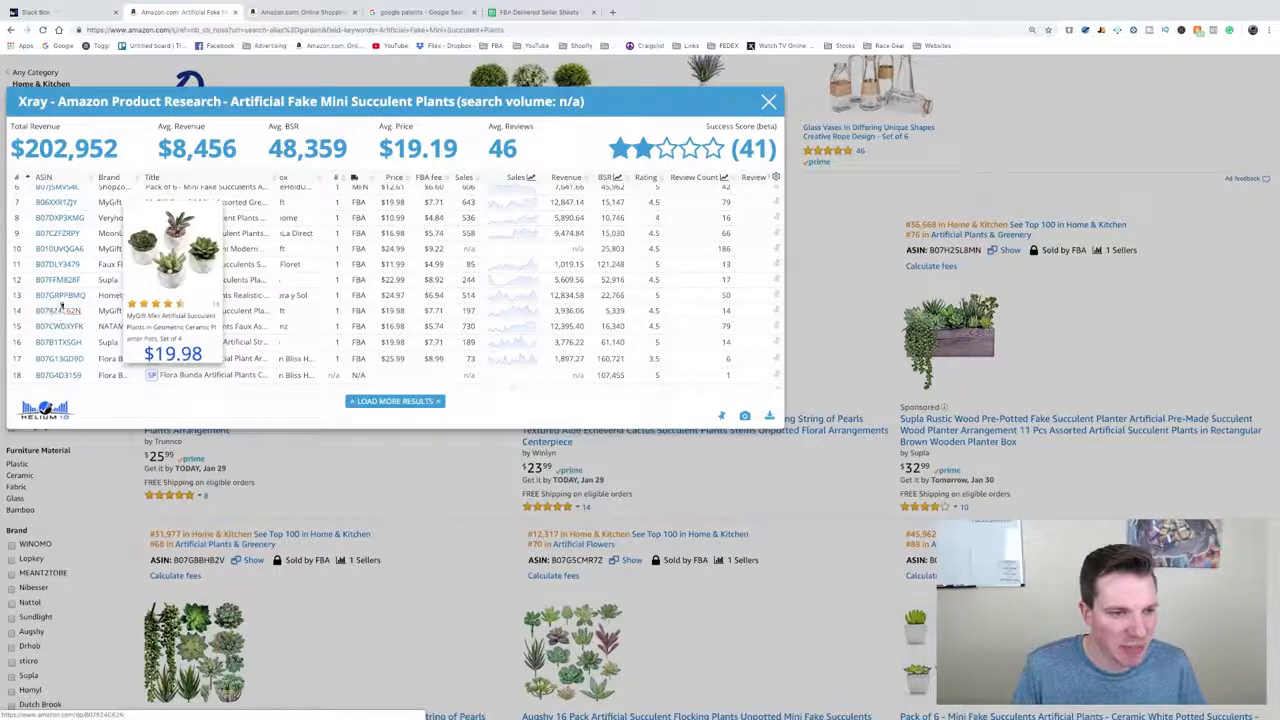
pyautogui.click(768, 102)
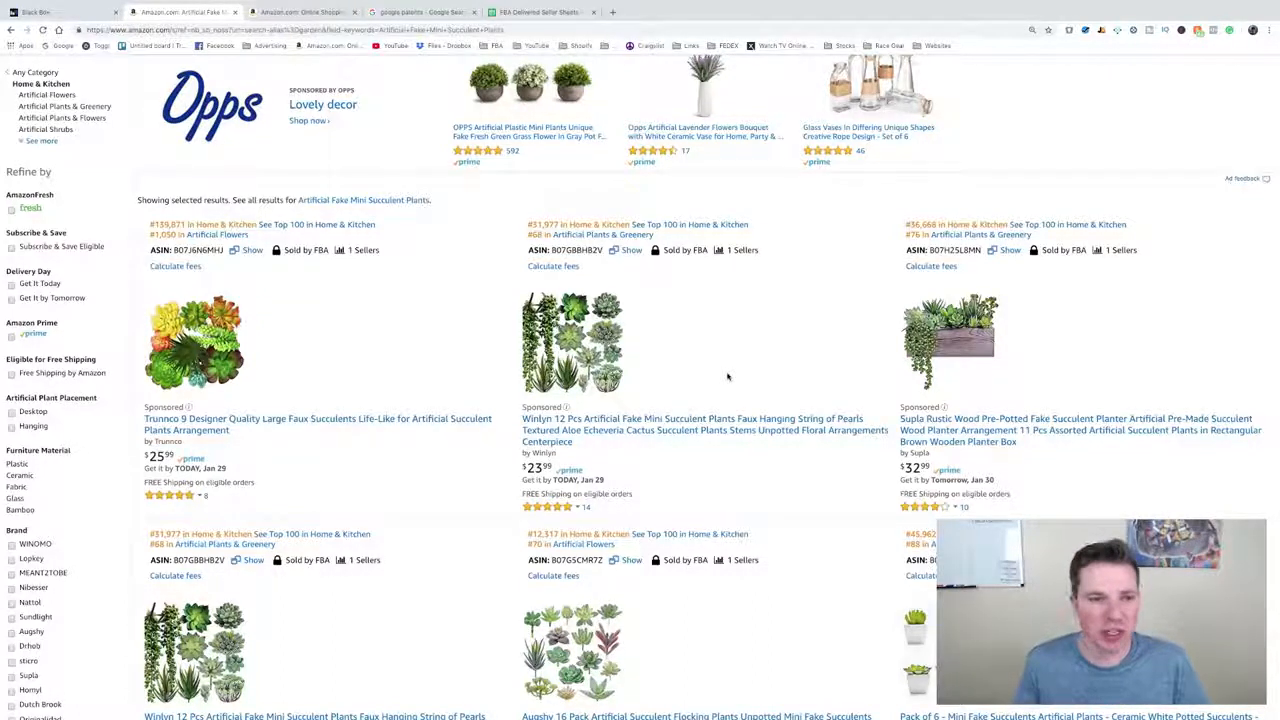
# Step: Search for the broader phrase "Artificial Fake Succulent Plants" and run Helium 10 Xray on its results
pyautogui.scroll(3, 474, 222)
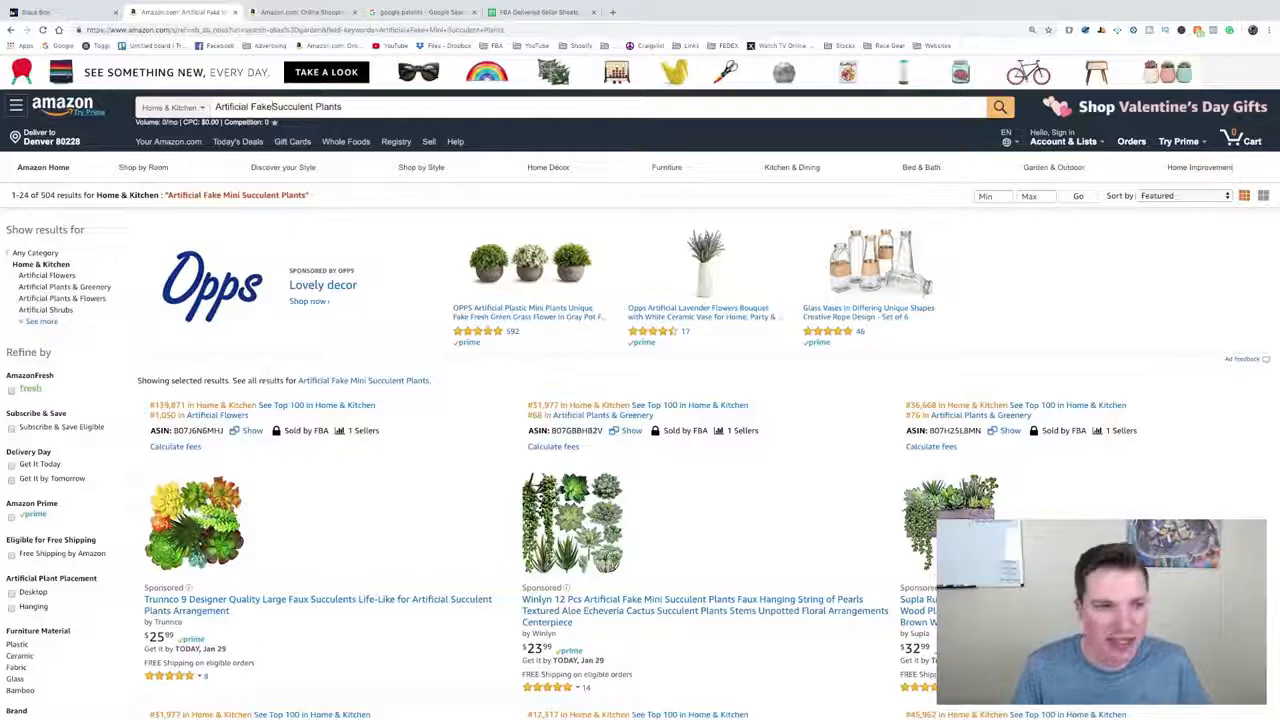
pyautogui.press('Return')
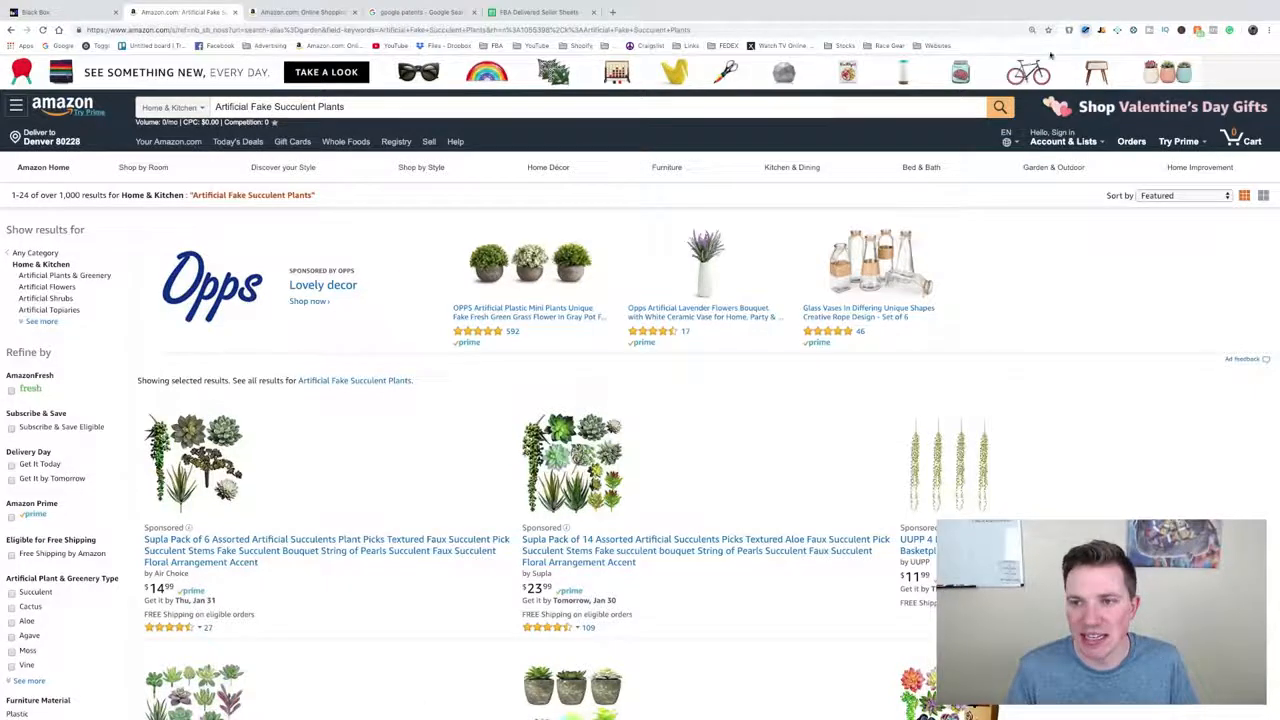
pyautogui.click(1085, 30)
pyautogui.click(931, 92)
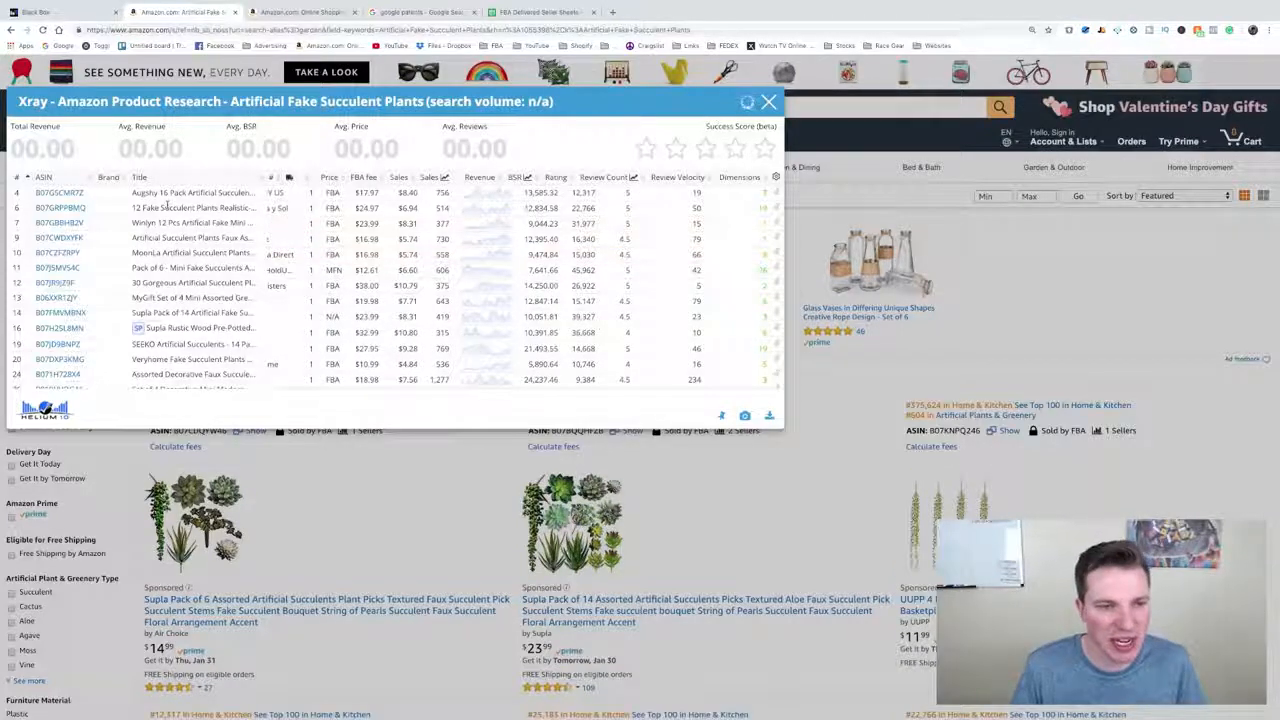
# Step: Preview the first products in the Xray report, check the average revenue, price and reviews, then close it and look over the listings
pyautogui.moveTo(44, 201)
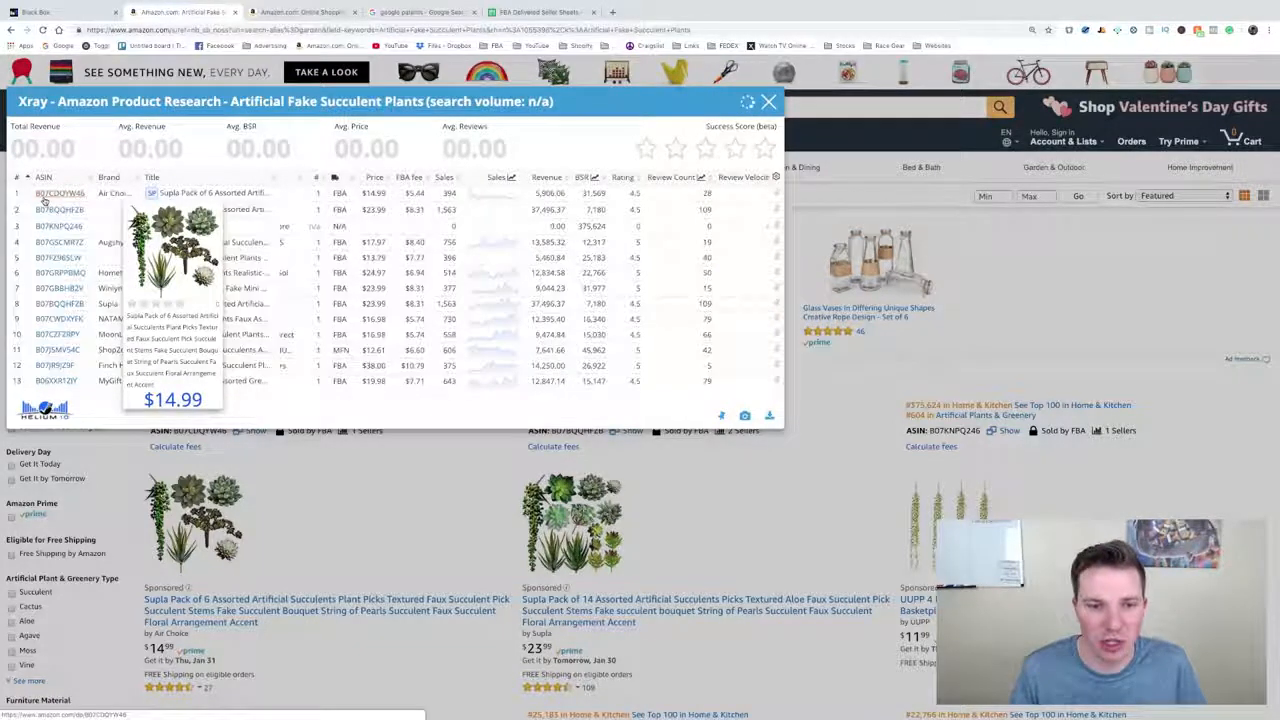
pyautogui.moveTo(50, 228)
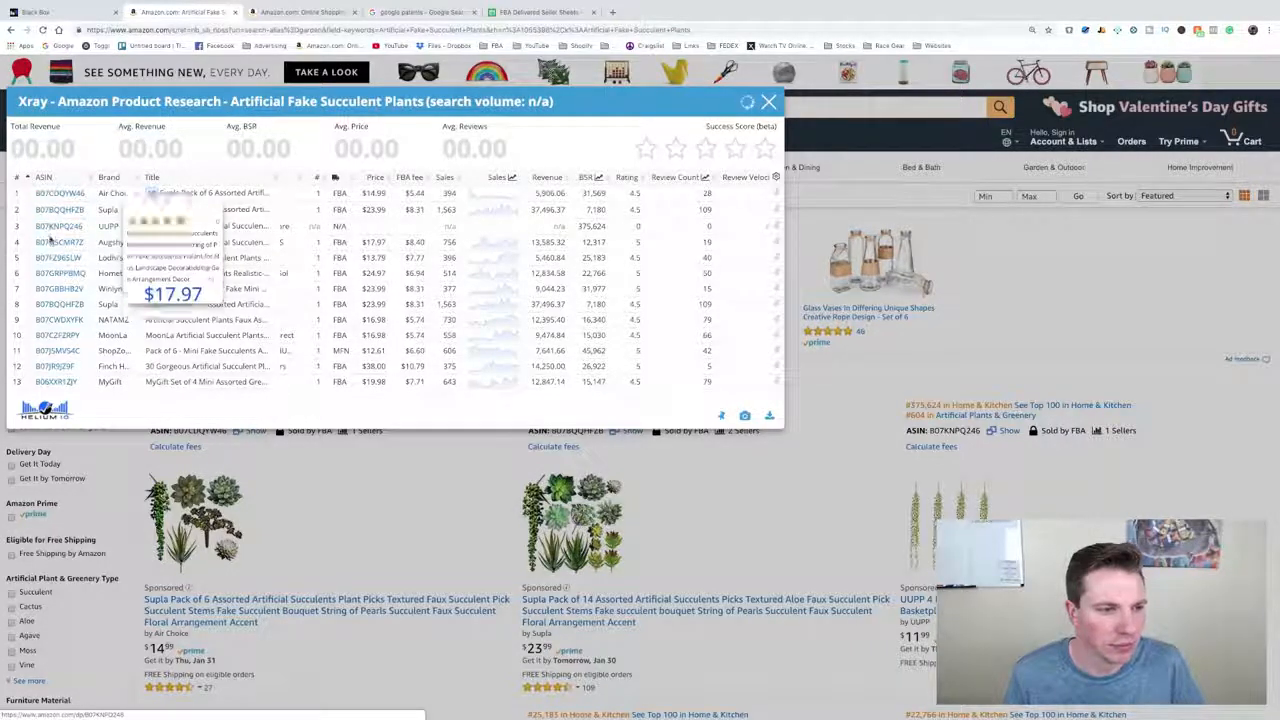
pyautogui.moveTo(49, 260)
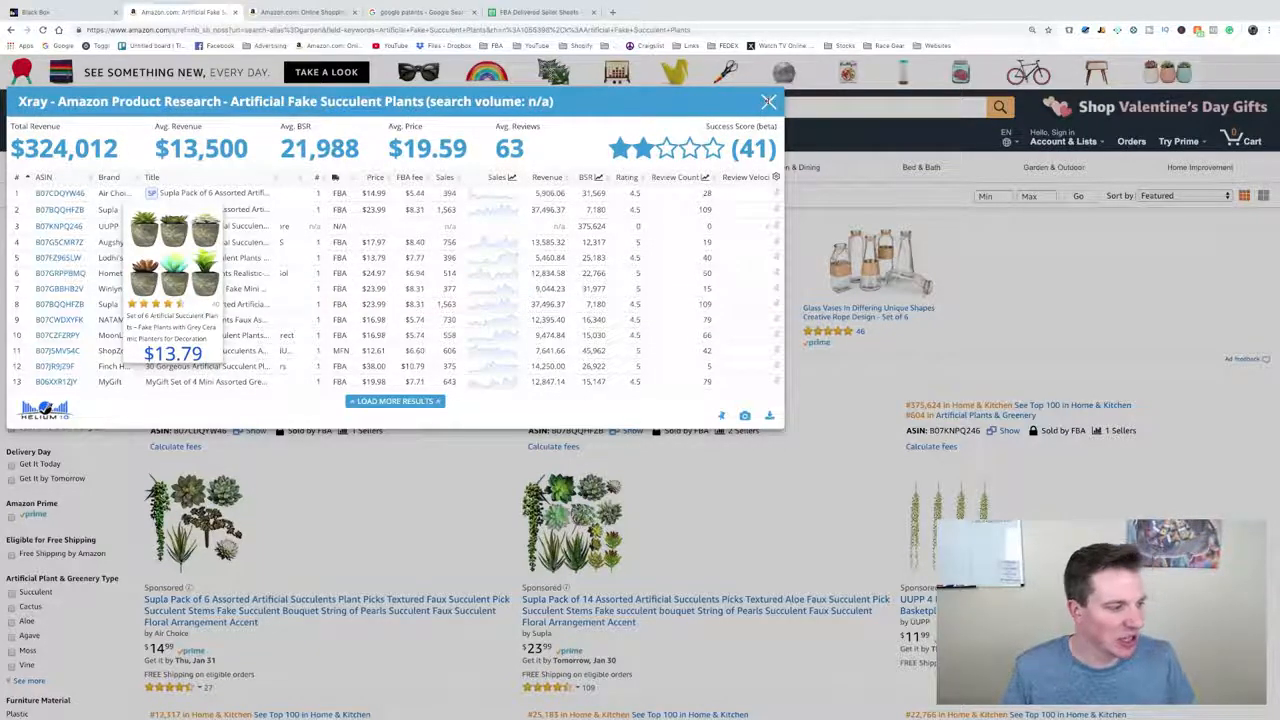
pyautogui.click(768, 102)
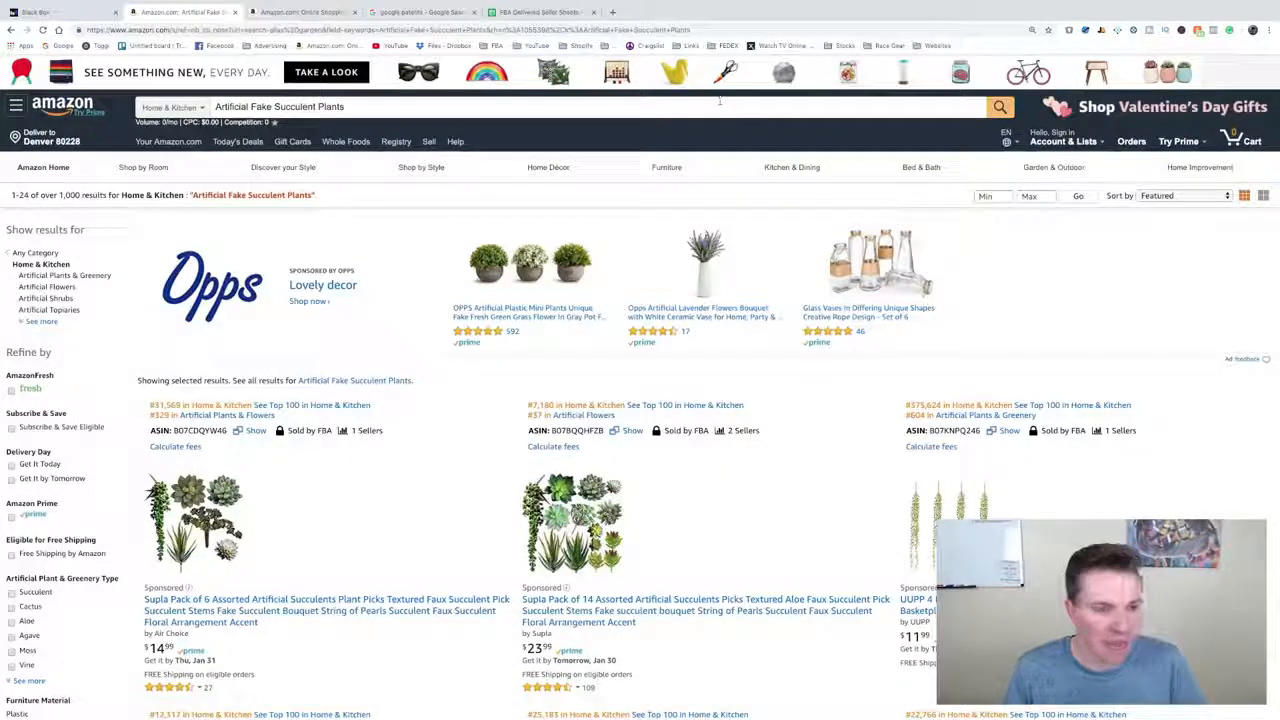
pyautogui.scroll(-2, 596, 423)
pyautogui.scroll(-4, 596, 423)
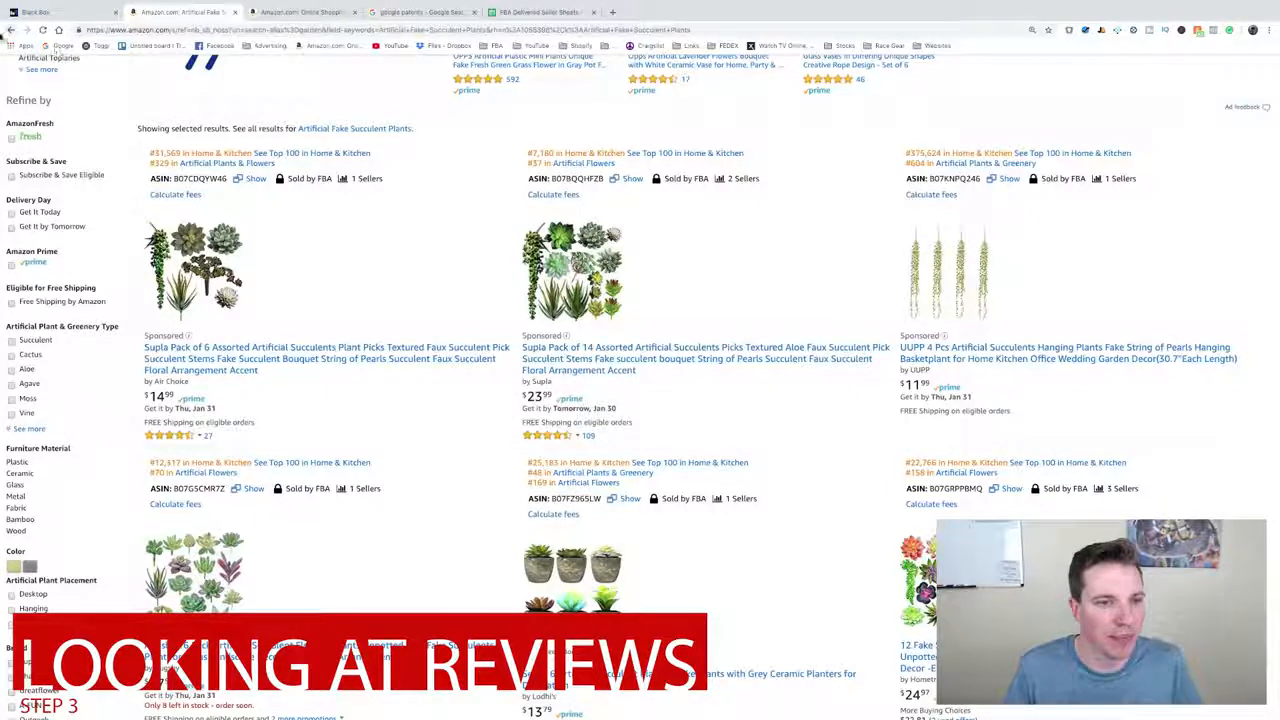
# Step: Go back to the mini succulent results, reopen the Winlyn 12 Pcs listing and inspect its price and sales rank history charts
pyautogui.click(10, 30)
pyautogui.click(250, 471)
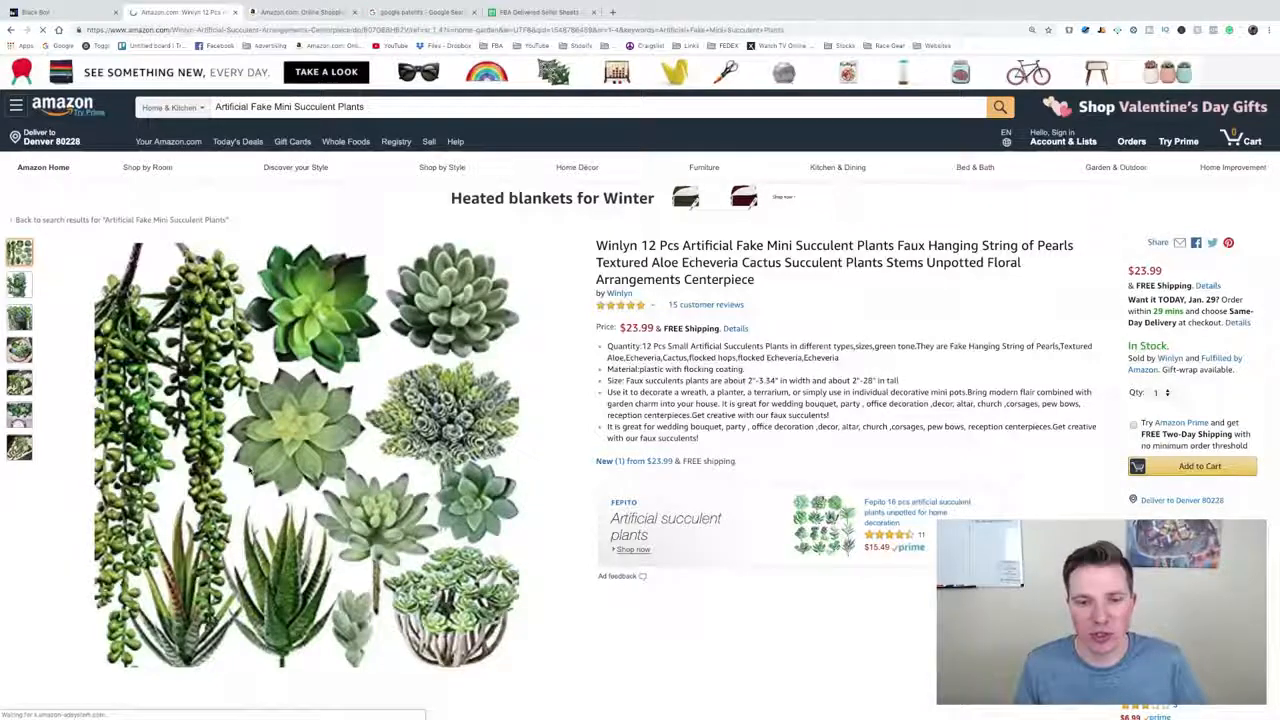
pyautogui.scroll(-4, 600, 380)
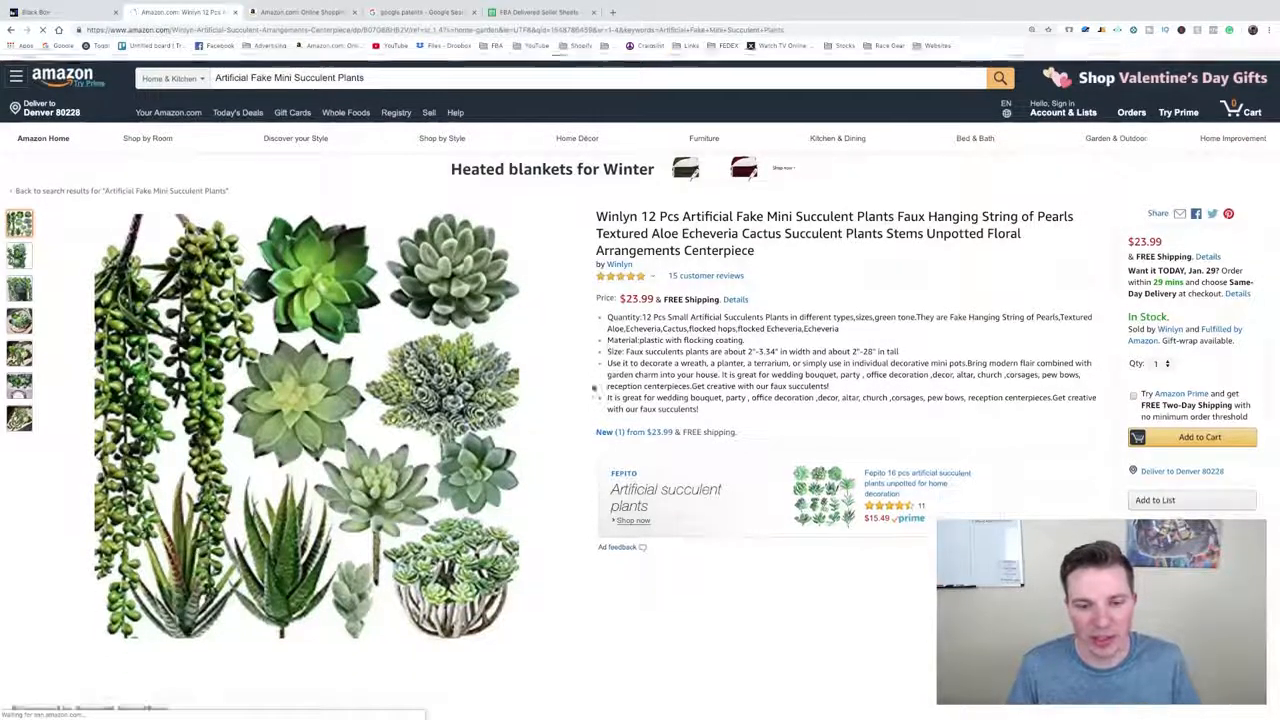
pyautogui.scroll(-2, 587, 387)
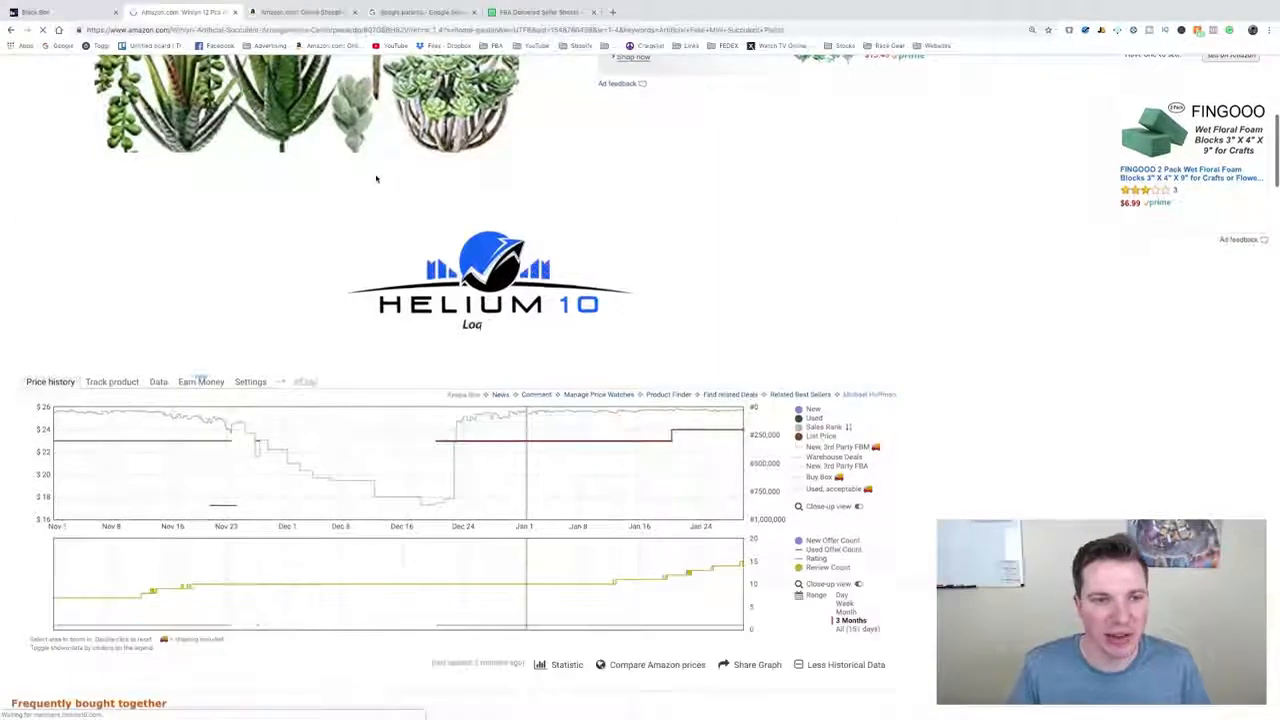
pyautogui.scroll(2, 357, 180)
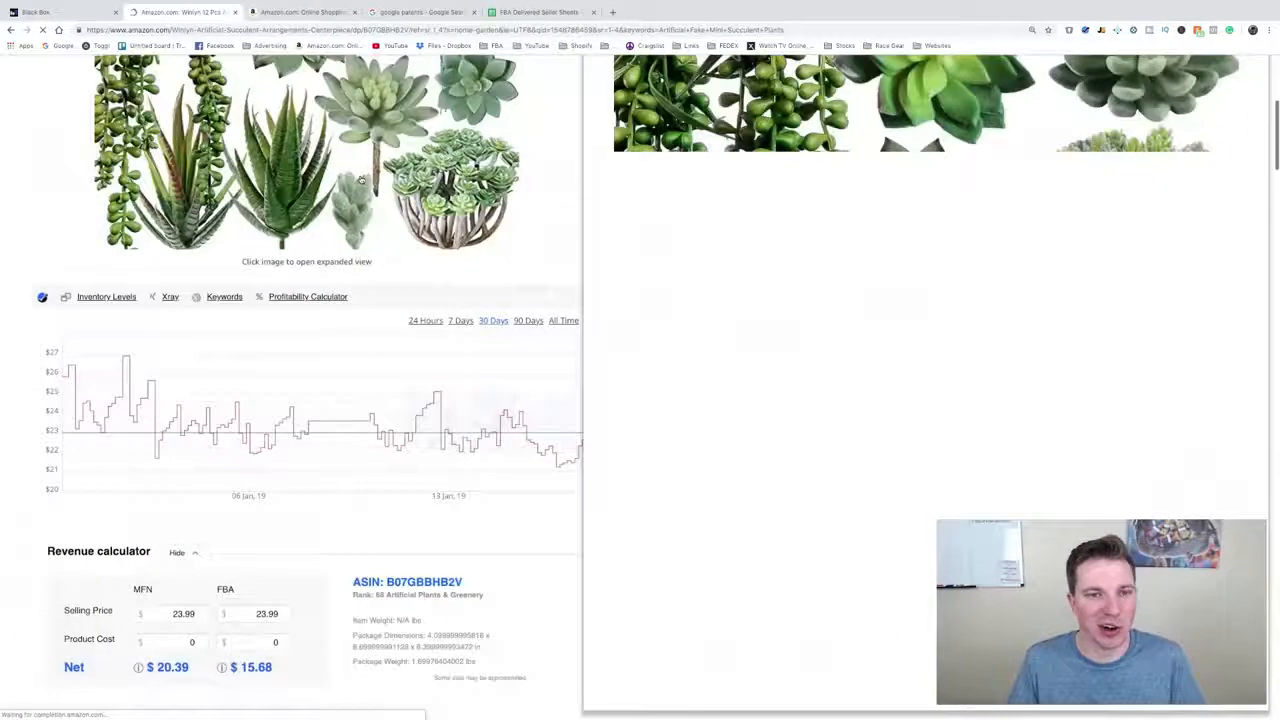
pyautogui.scroll(1, 357, 180)
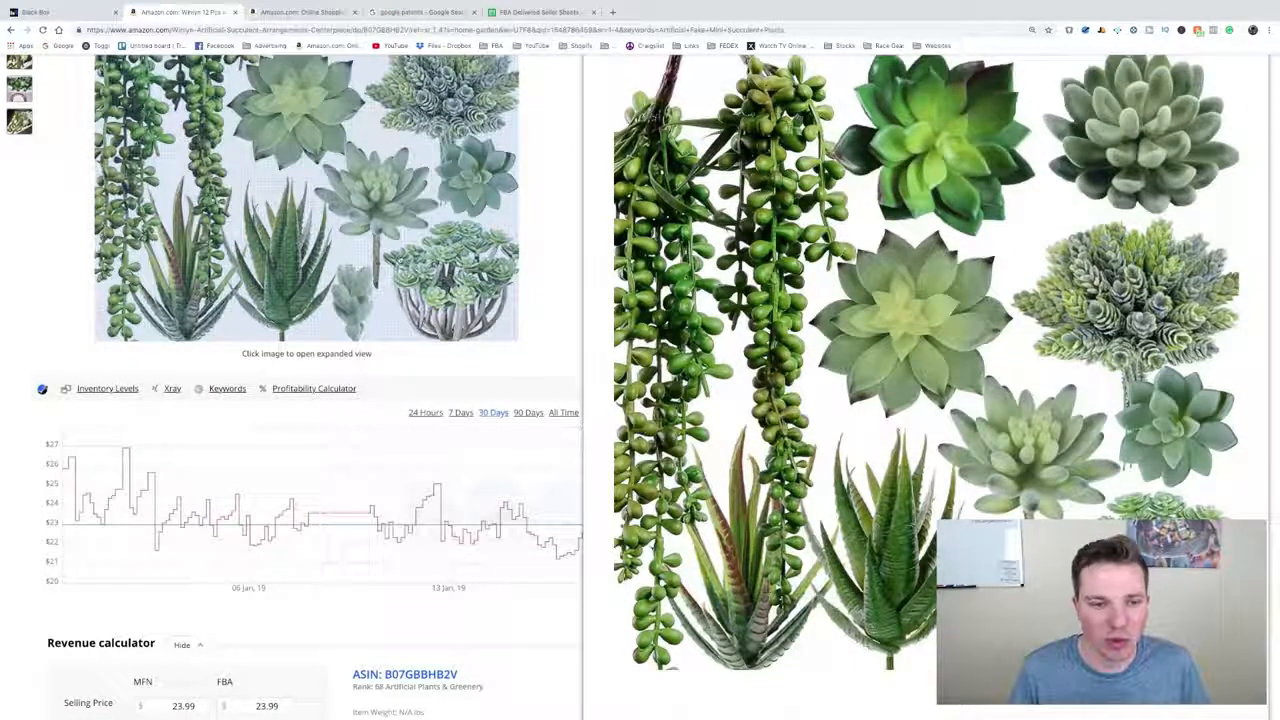
pyautogui.scroll(1, 300, 200)
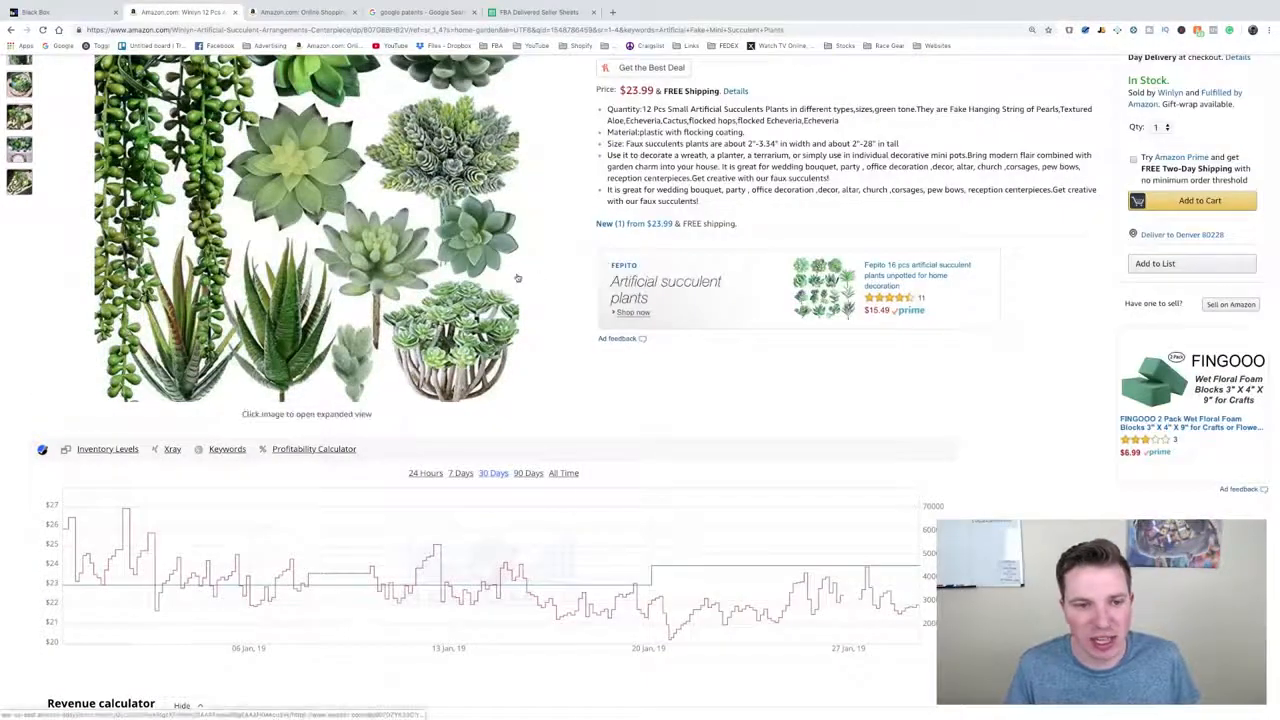
# Step: Look through the Winlyn listing's revenue calculator, product information and customer reviews, including the star rating breakdown
pyautogui.scroll(-7, 707, 393)
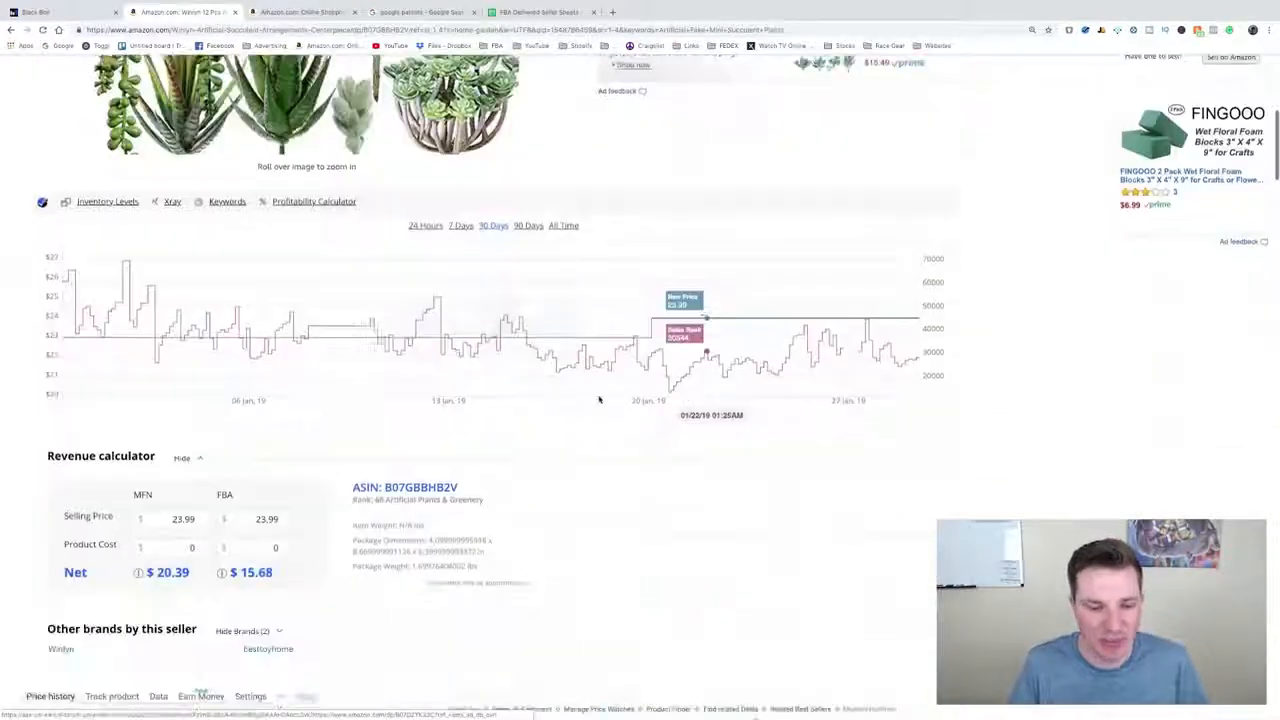
pyautogui.scroll(-12, 505, 410)
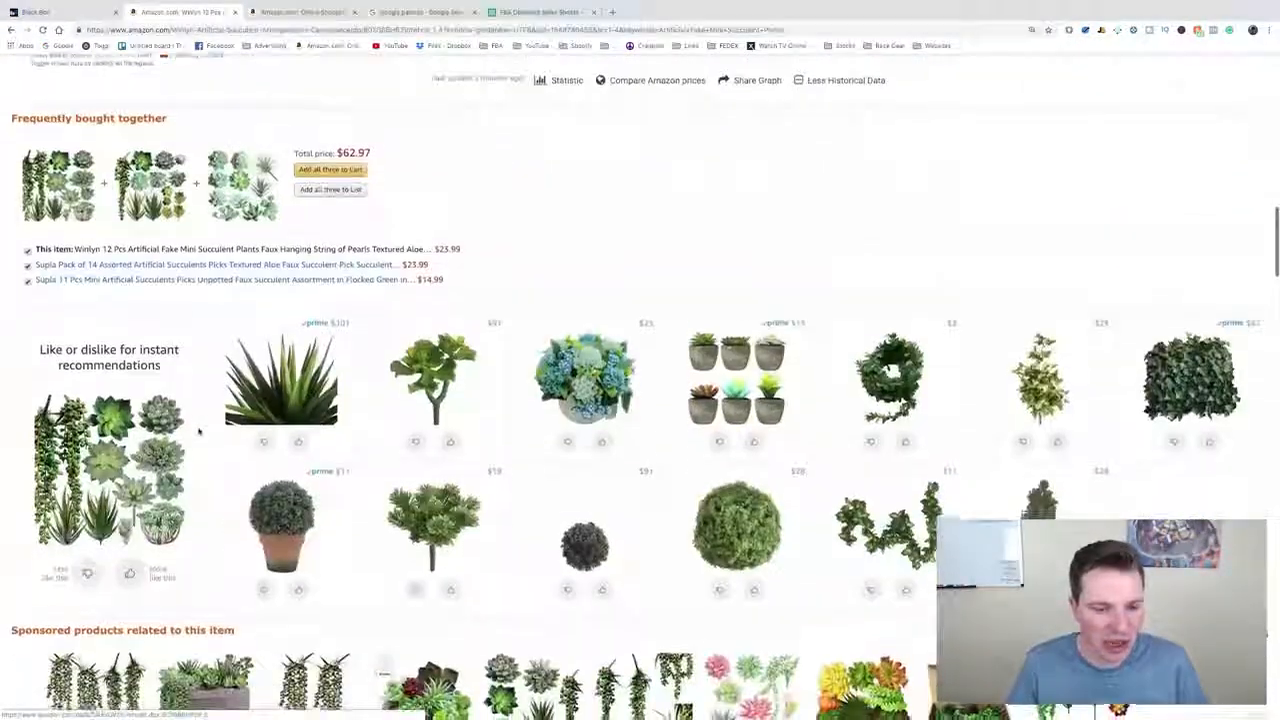
pyautogui.scroll(-15, 199, 431)
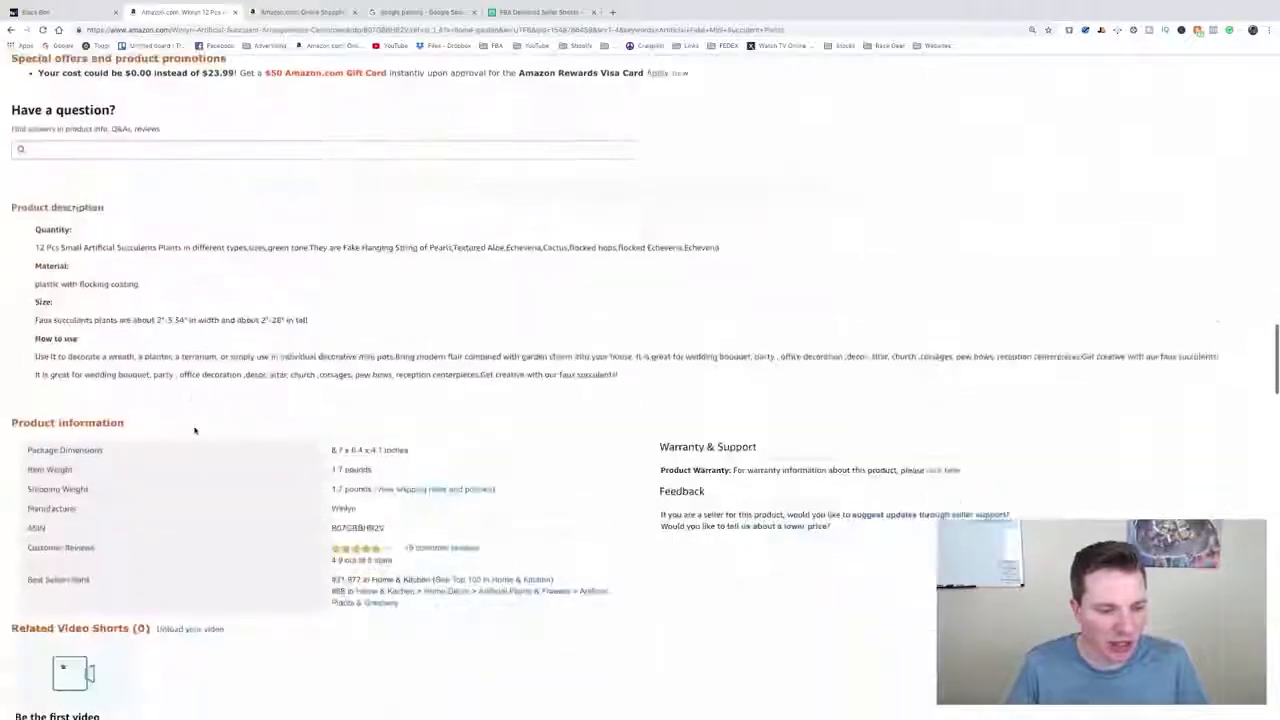
pyautogui.scroll(-5, 195, 430)
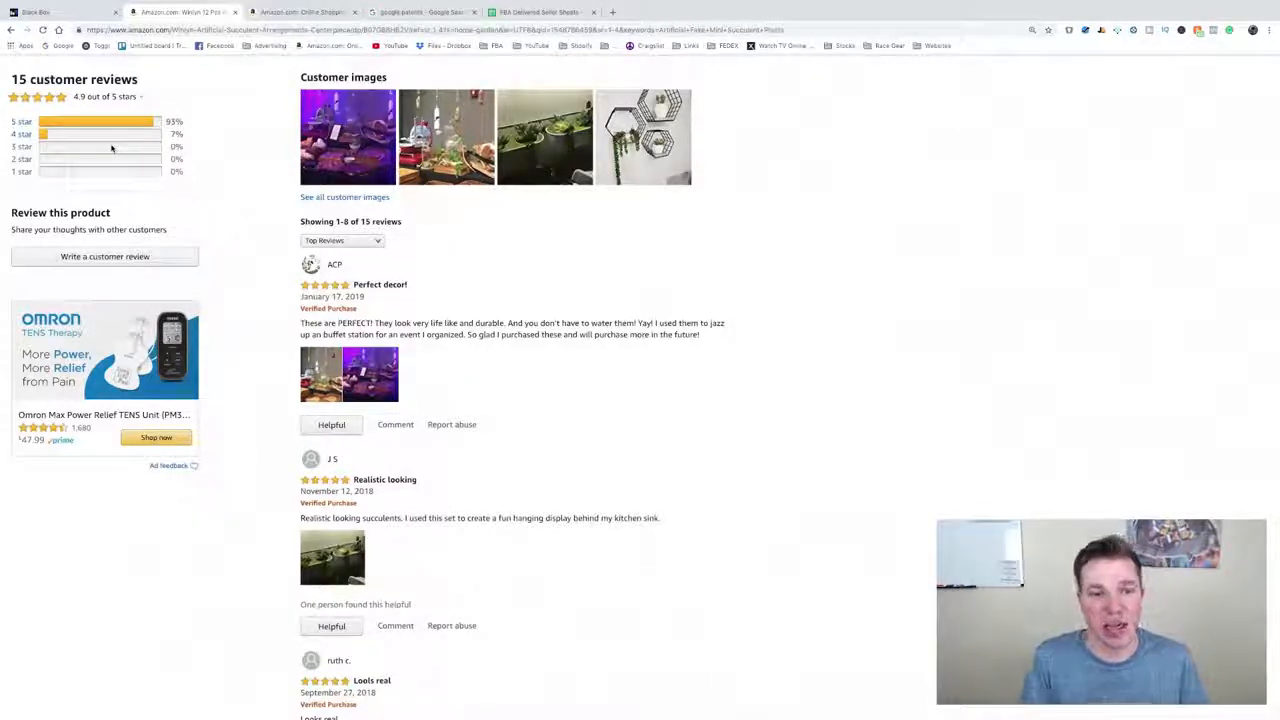
# Step: Return to the mini succulent search results, look over the listings and open the Supla 14 PCS fake succulents listing
pyautogui.click(10, 30)
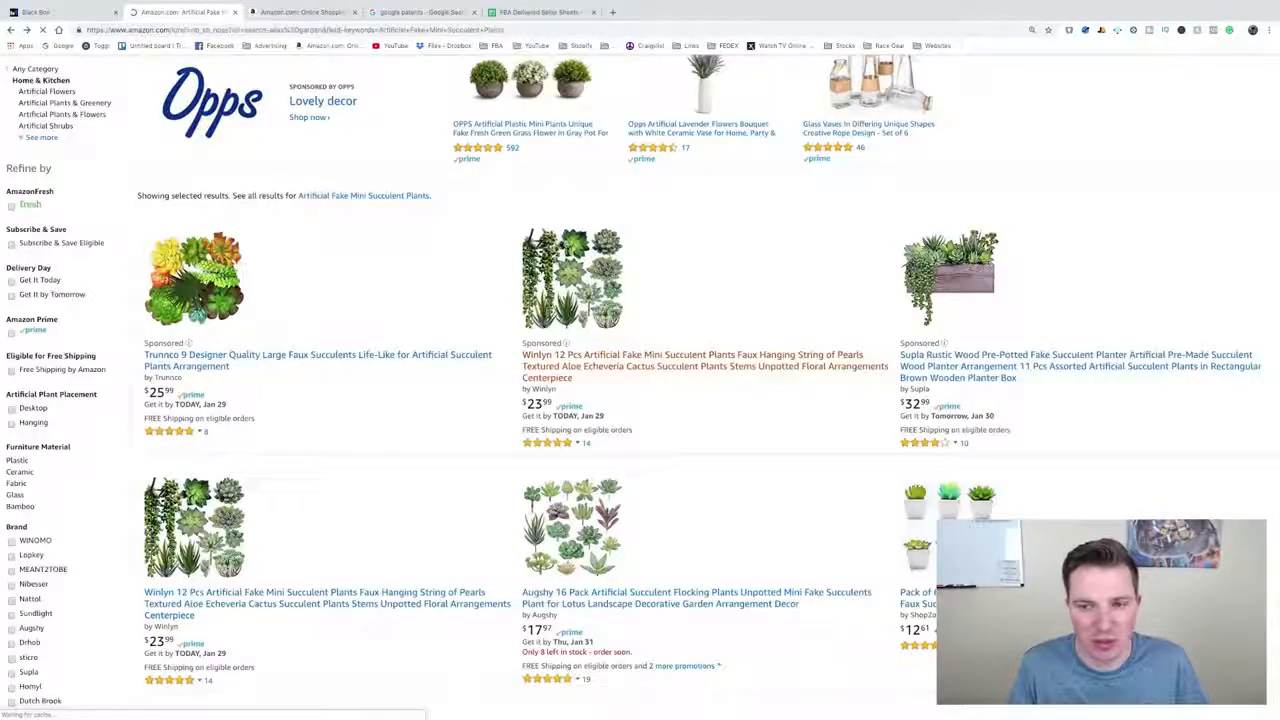
pyautogui.scroll(-3, 561, 390)
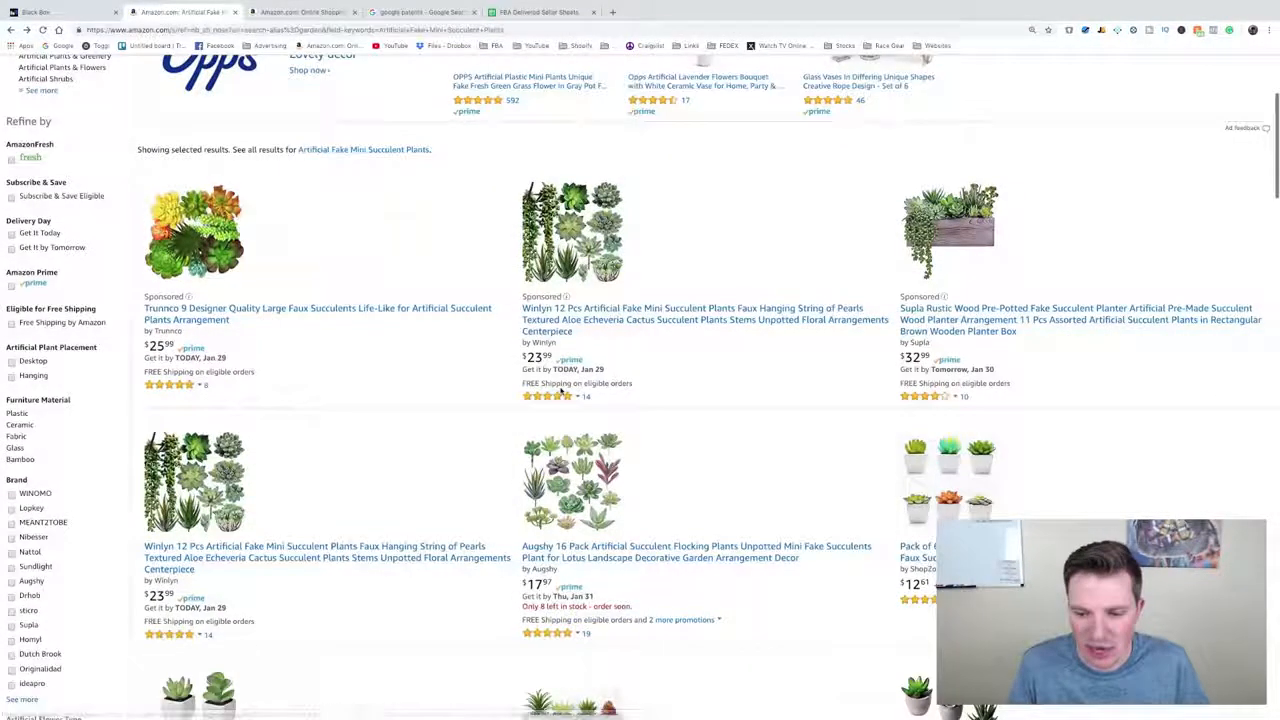
pyautogui.scroll(-5, 561, 390)
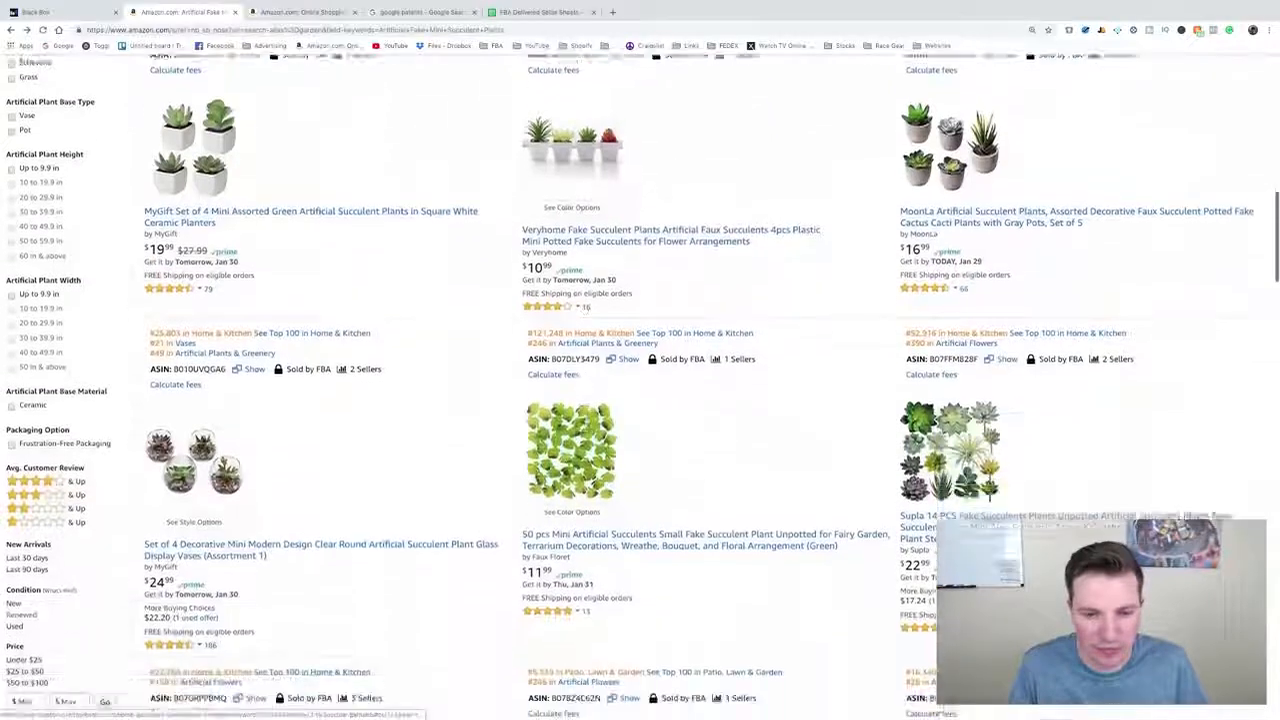
pyautogui.click(952, 422)
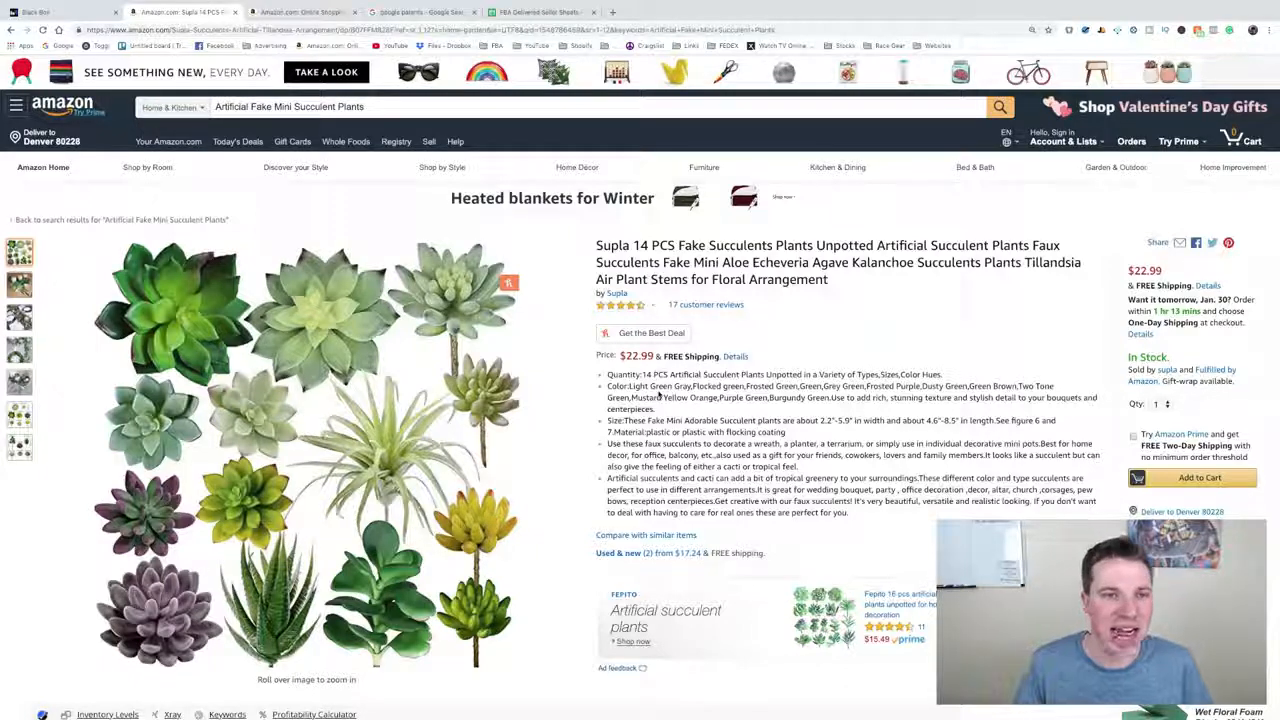
# Step: Open Google Patents and search it for "Artificial Fake Mini Succulent Plants"
pyautogui.click(411, 12)
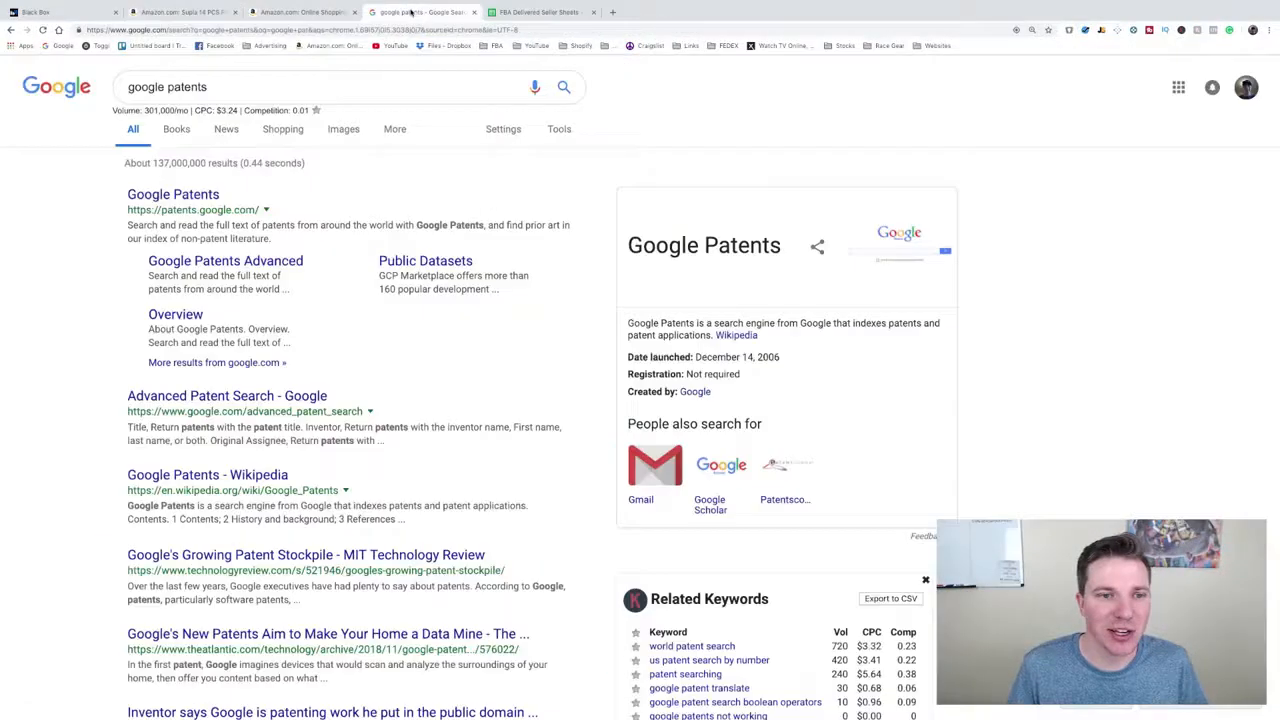
pyautogui.click(196, 196)
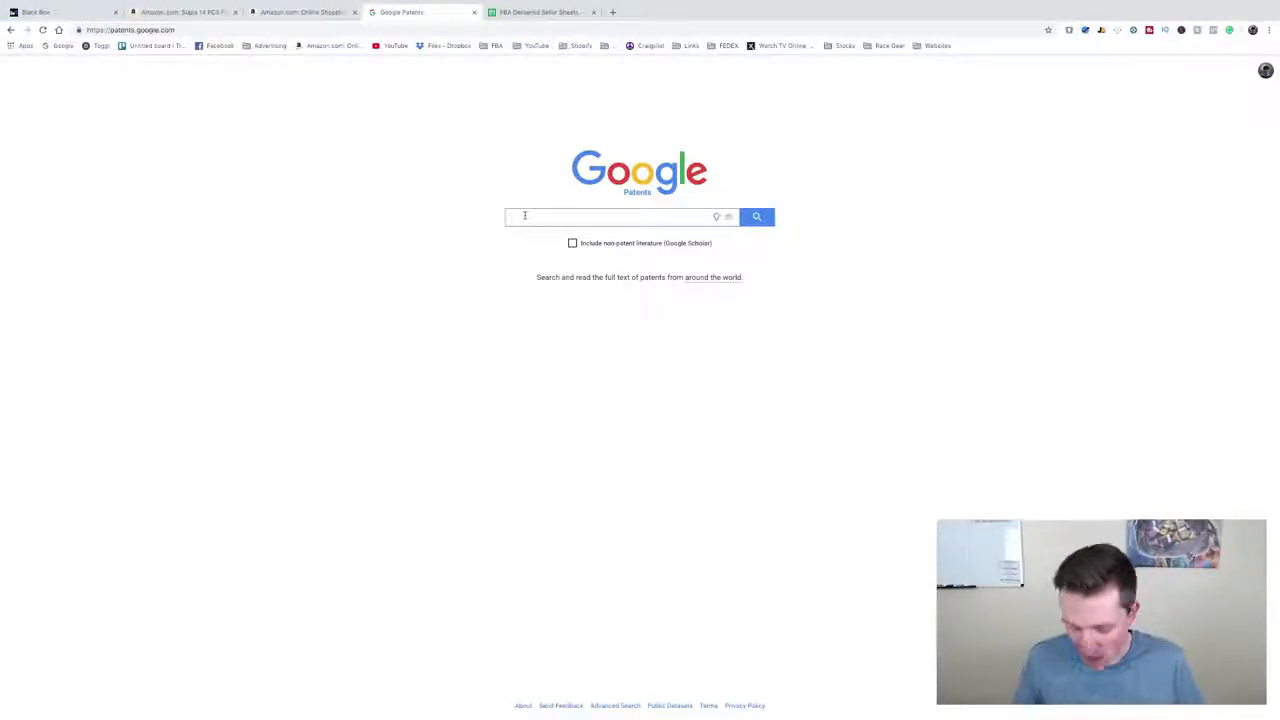
pyautogui.rightClick(524, 216)
pyautogui.click(560, 279)
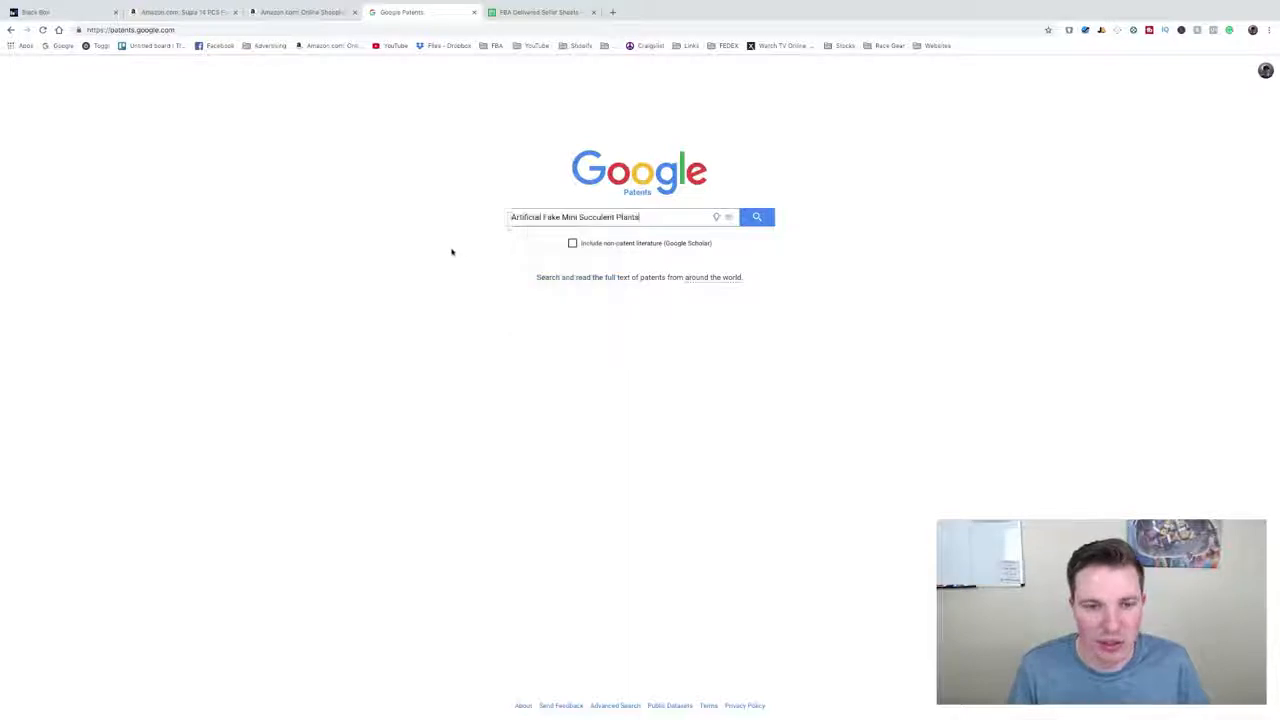
pyautogui.click(758, 217)
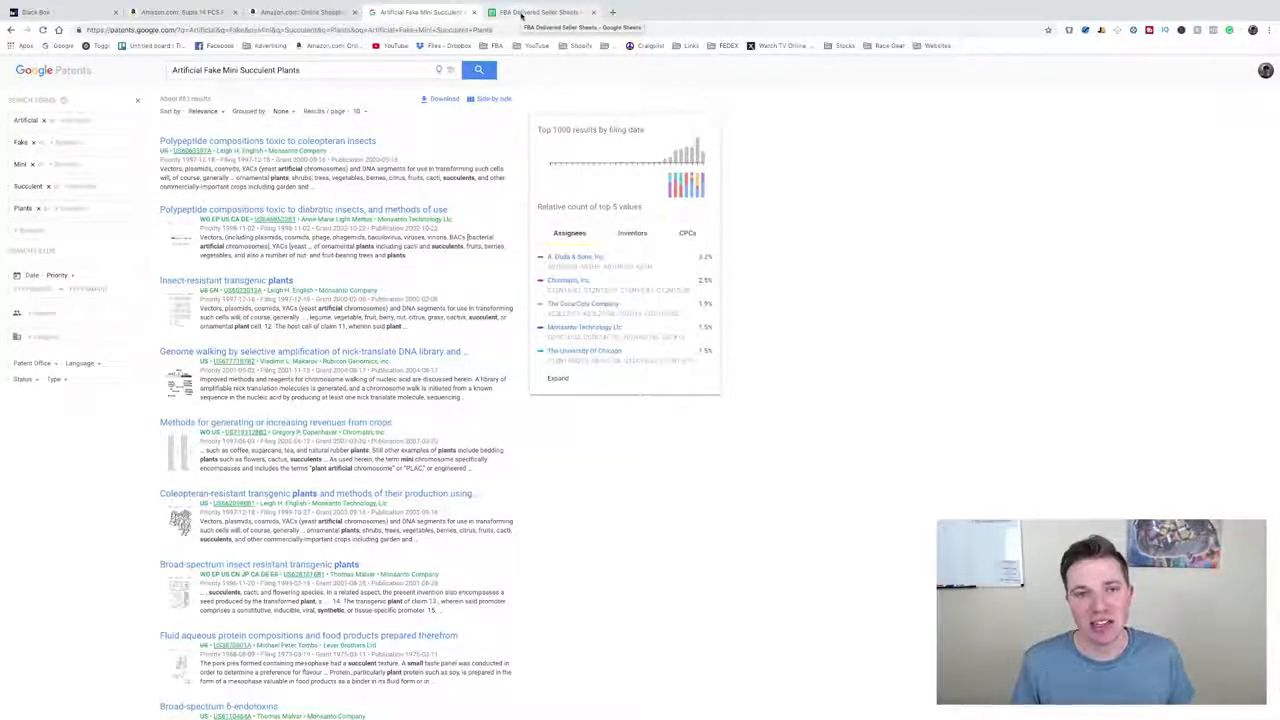
# Step: In row 7 of the FBA Delivered Seller Sheets' Product Research sheet, enter a price of 23.99 and 500 units of inventory bought
pyautogui.click(521, 14)
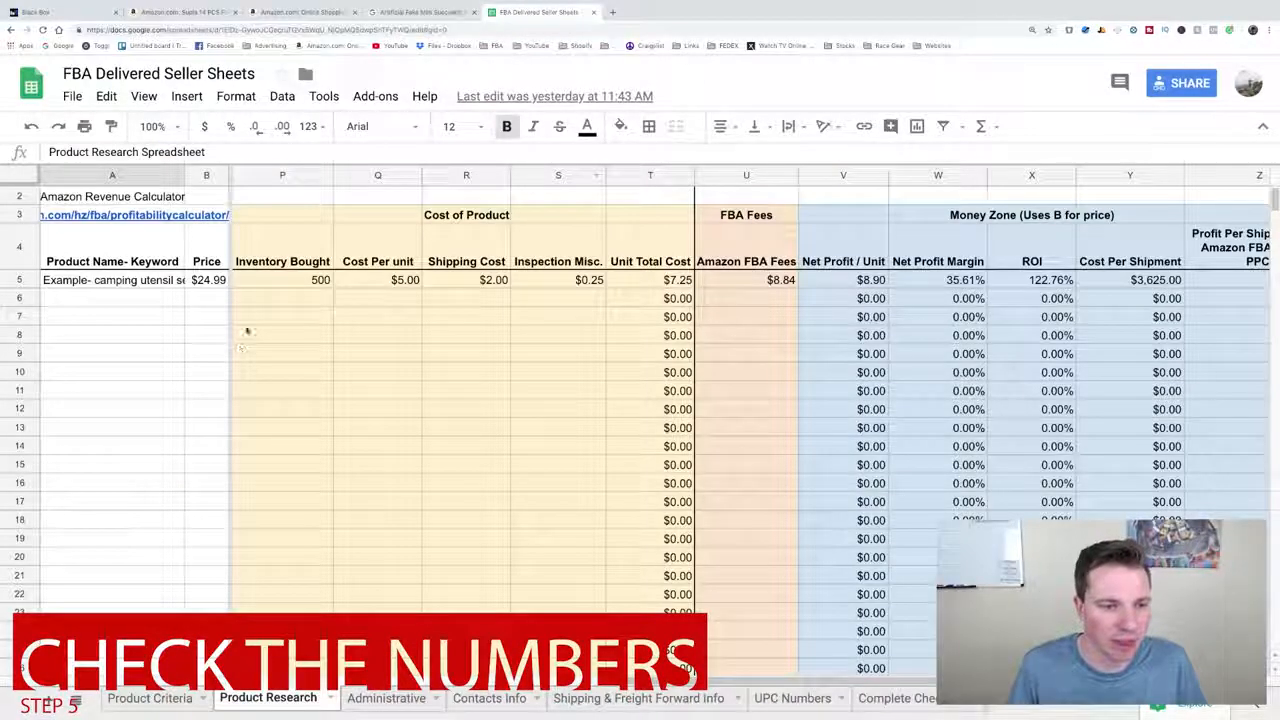
pyautogui.click(217, 319)
pyautogui.write('2')
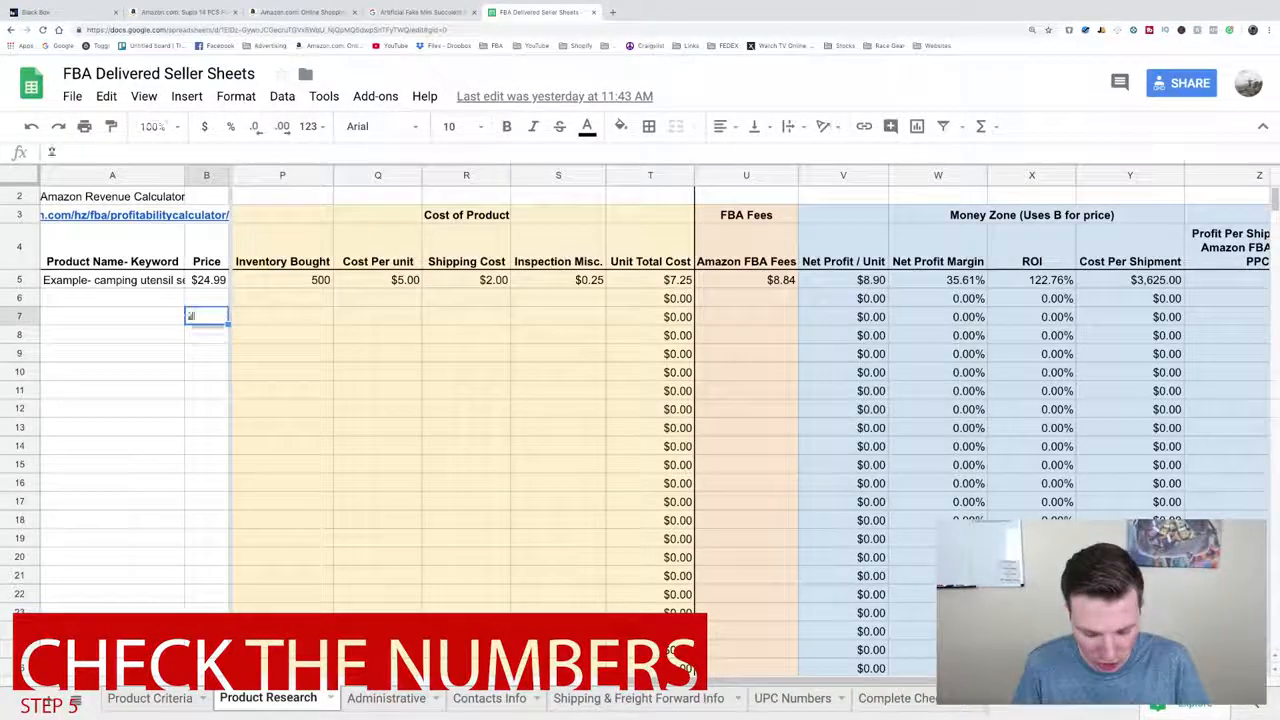
pyautogui.write('3.99')
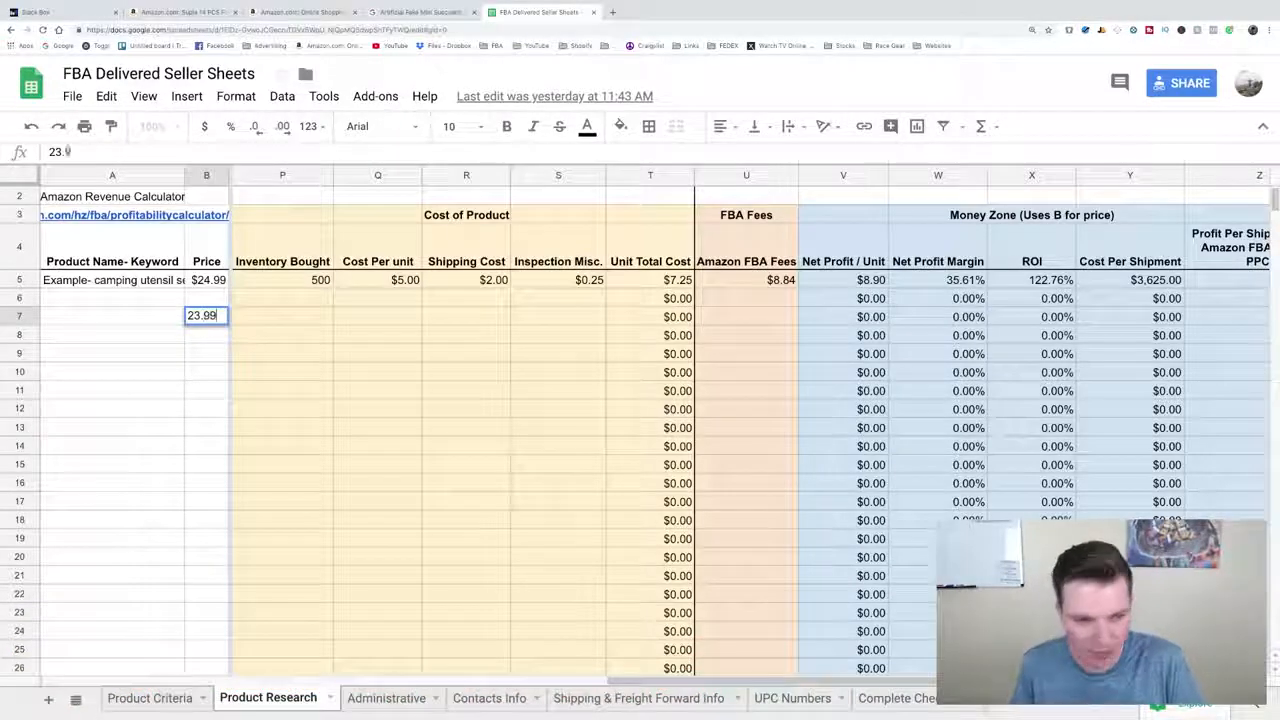
pyautogui.click(268, 325)
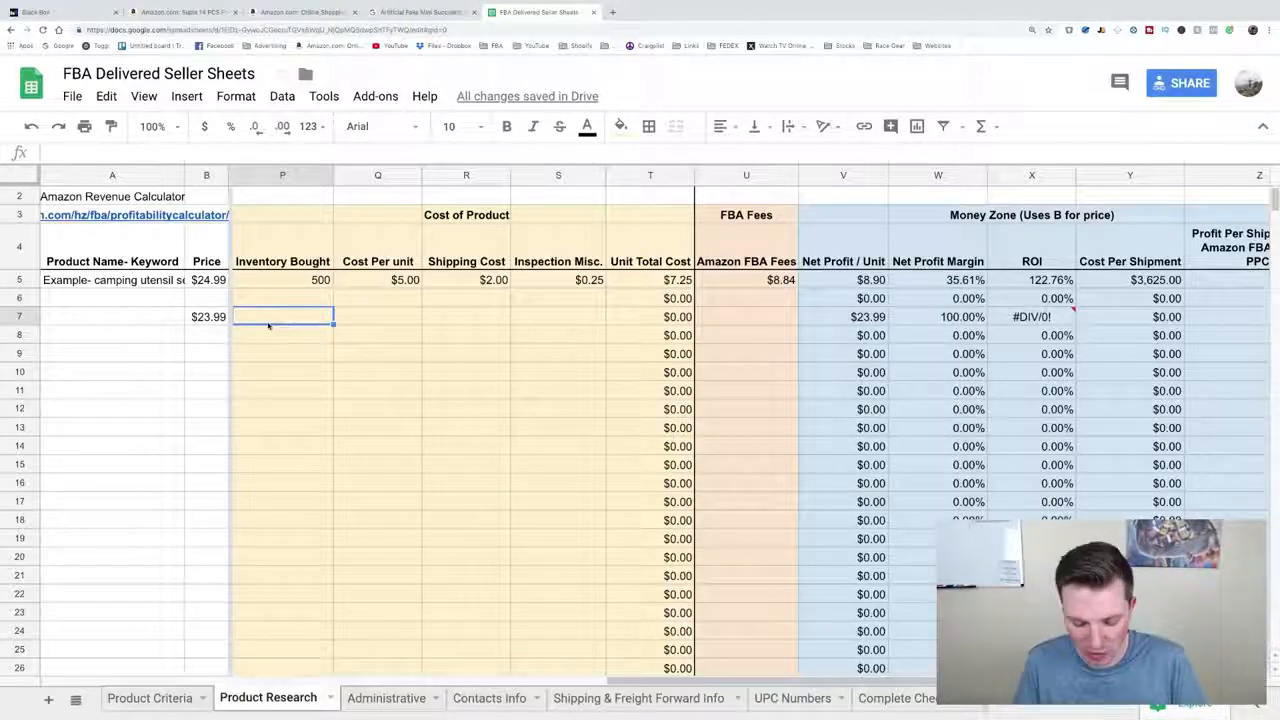
pyautogui.write('500')
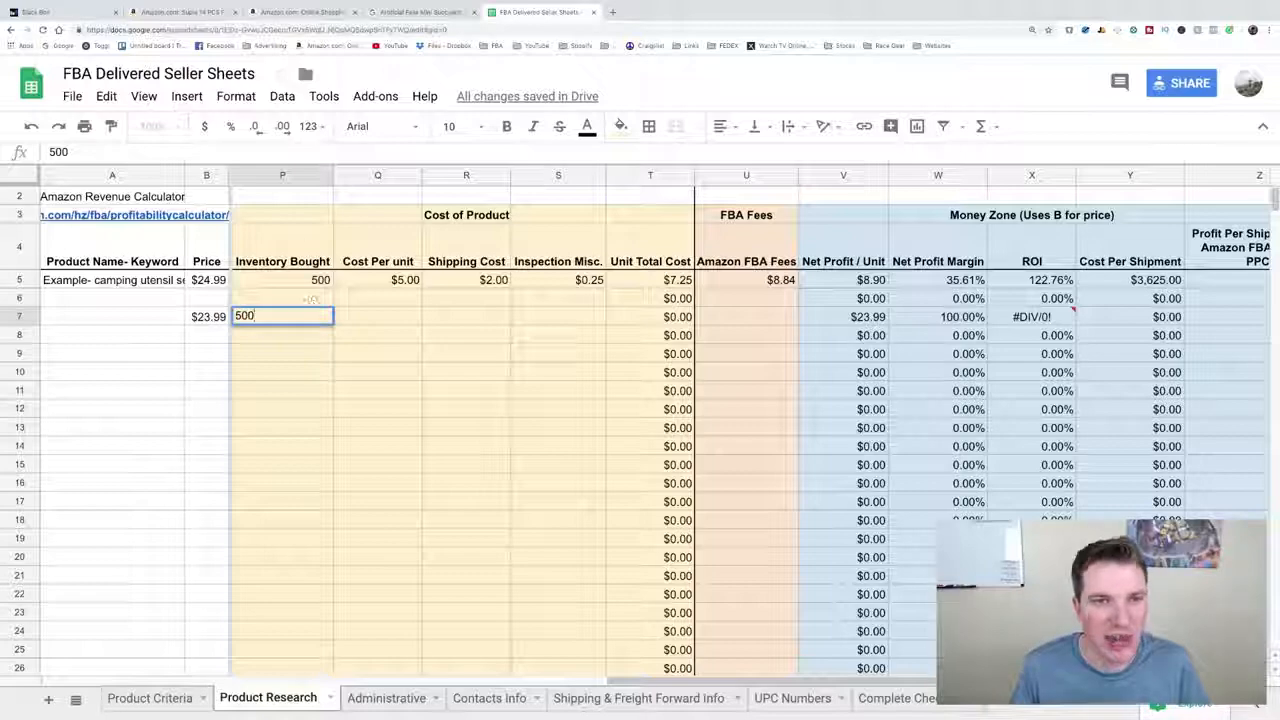
# Step: Open the Helium 10 Profitability Calculator on the Supla listing and check its FBA and referral fees
pyautogui.click(209, 13)
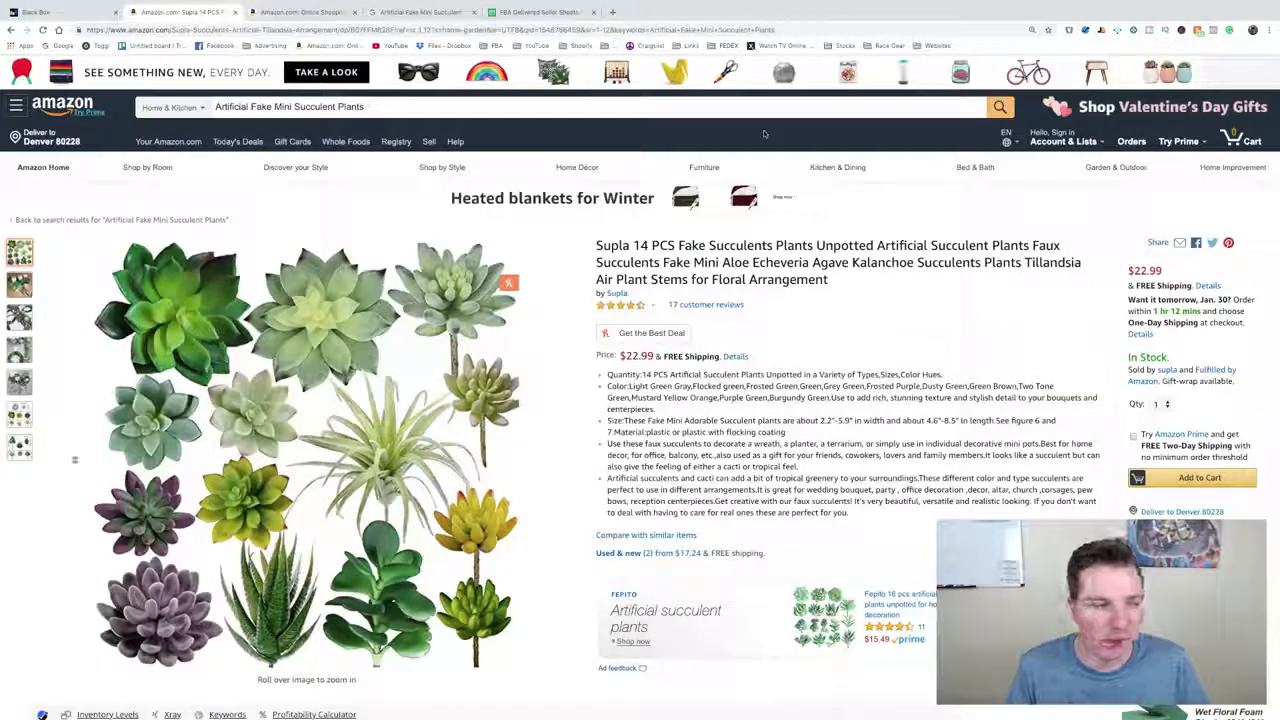
pyautogui.scroll(-1, 272, 365)
pyautogui.scroll(-3, 272, 365)
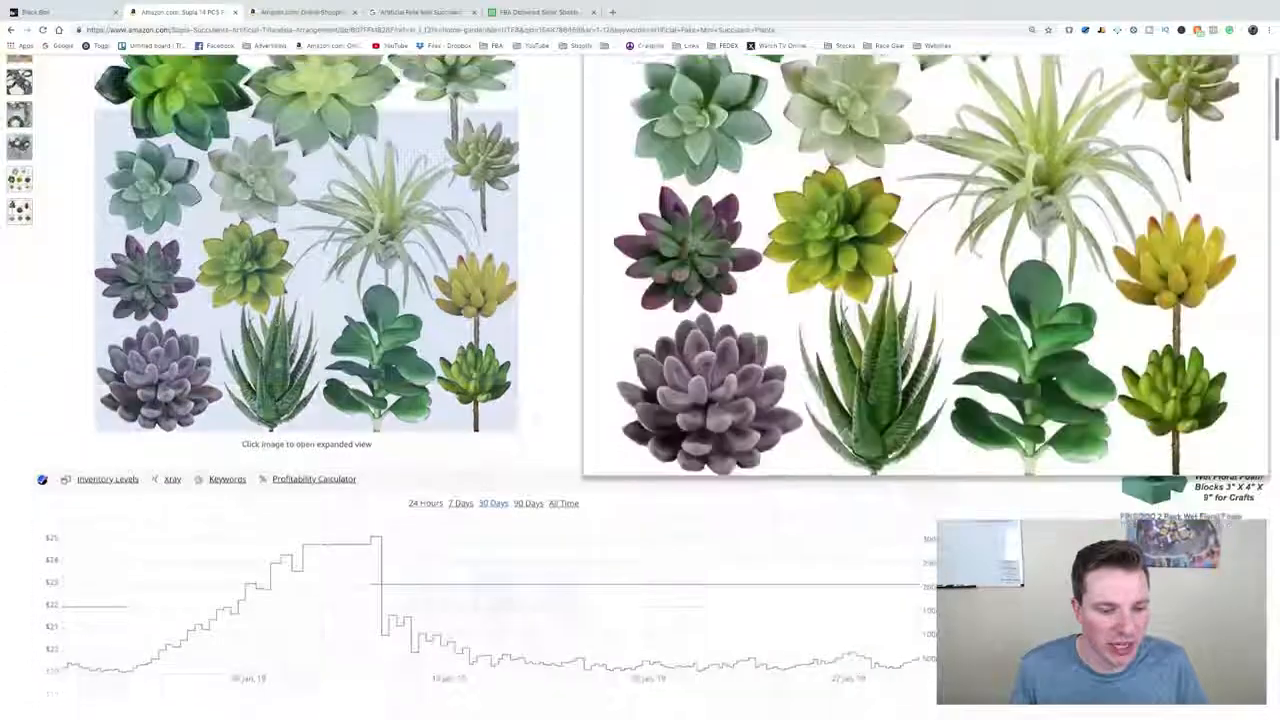
pyautogui.click(302, 445)
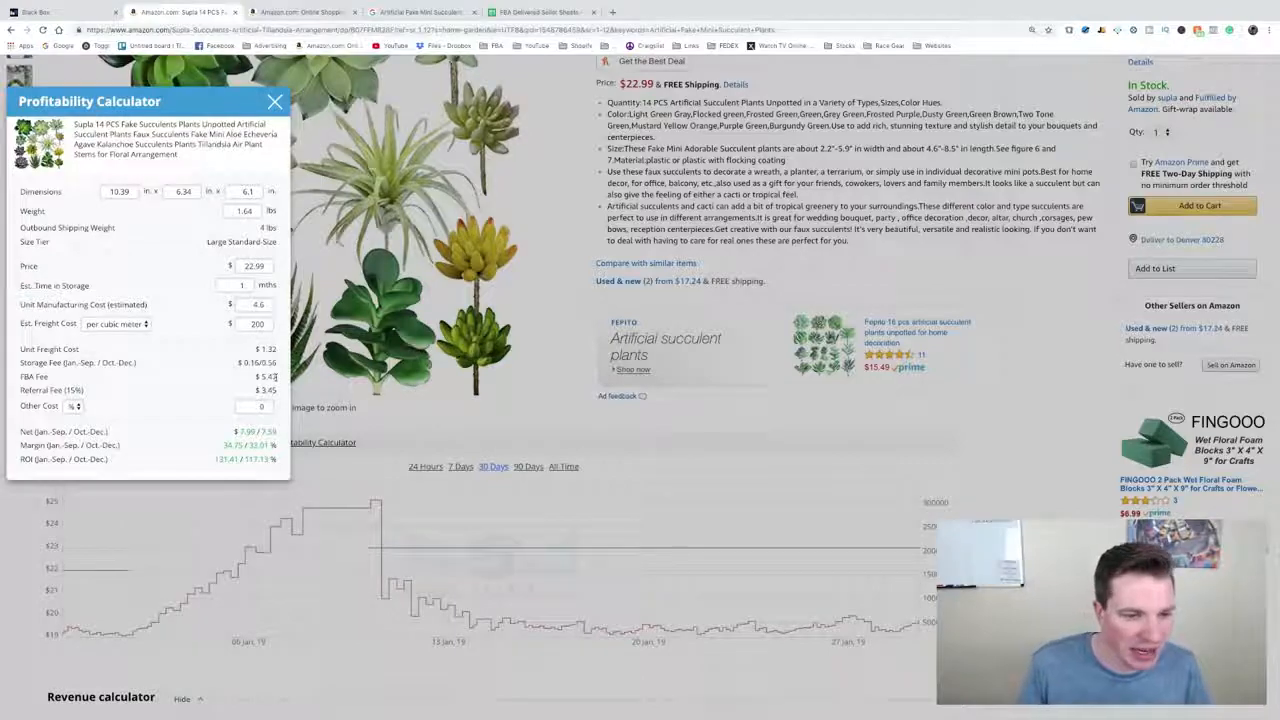
# Step: Enter 9 as the Amazon FBA fees in row 7 of the Product Research sheet
pyautogui.click(537, 16)
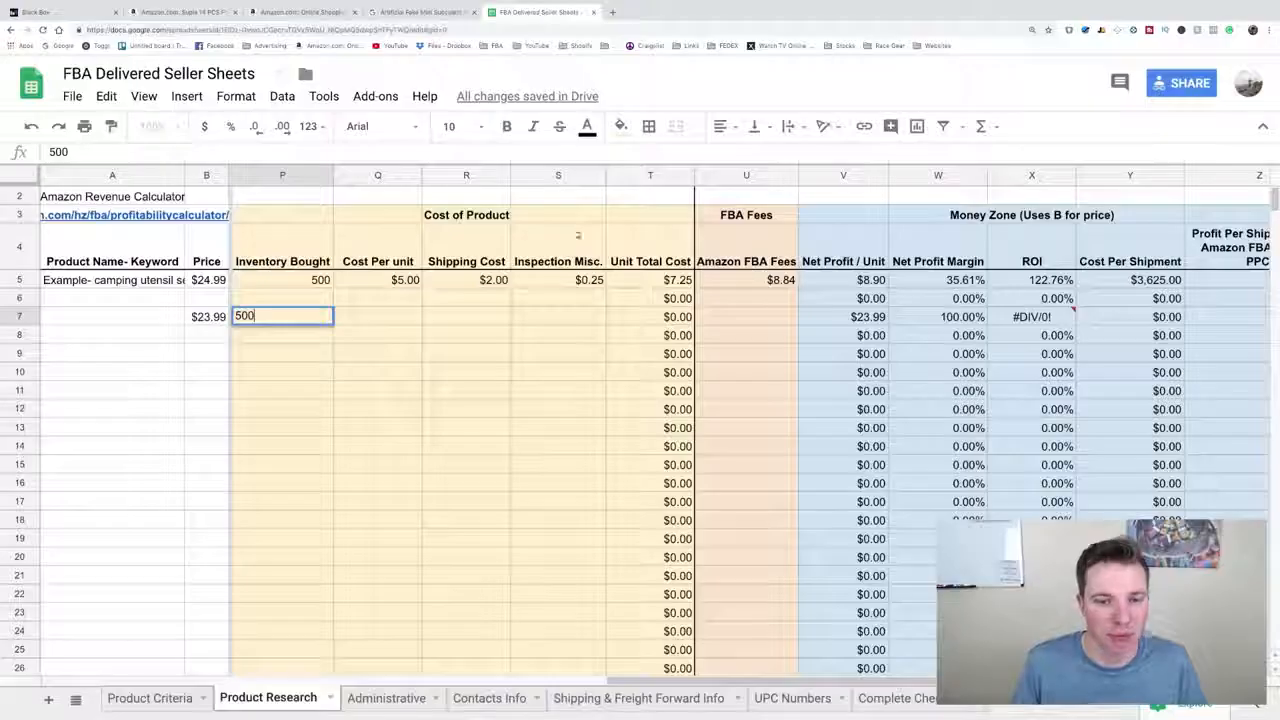
pyautogui.click(747, 320)
pyautogui.write('9')
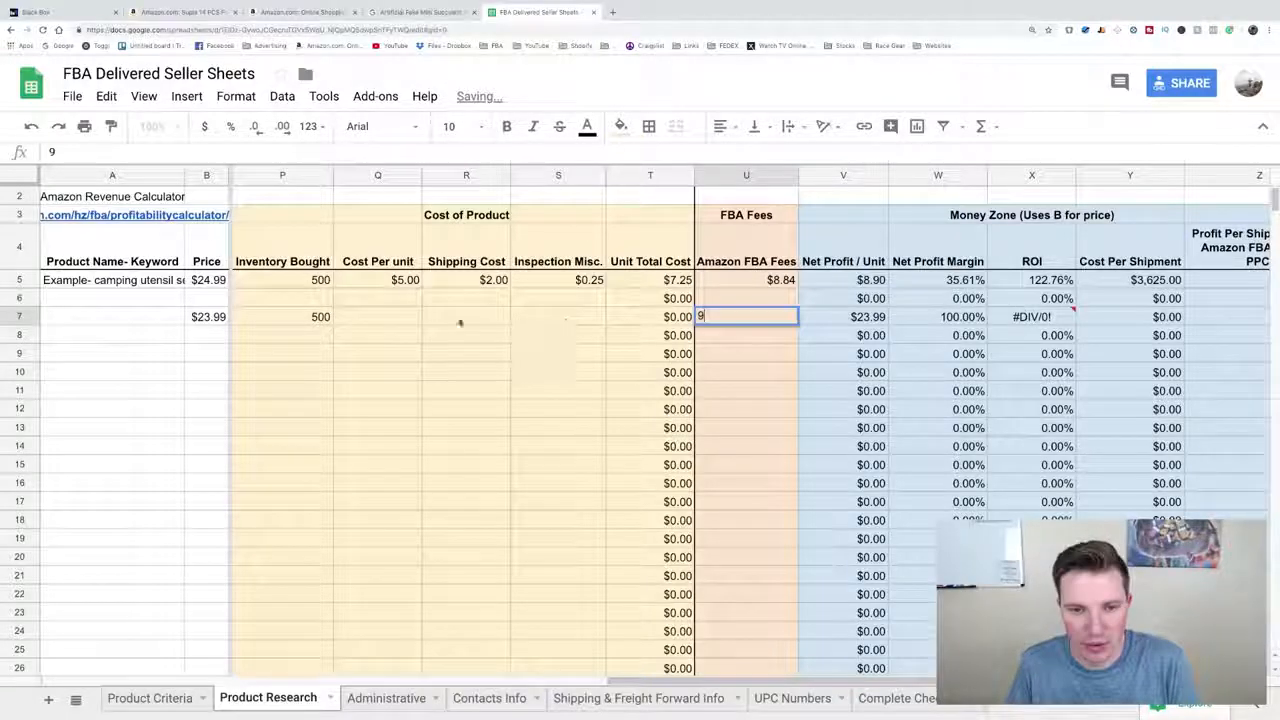
# Step: Recheck the Supla listing's profitability estimates, then enter a cost per unit of 4 and a shipping cost of 2 in row 7 of the research sheet
pyautogui.click(172, 12)
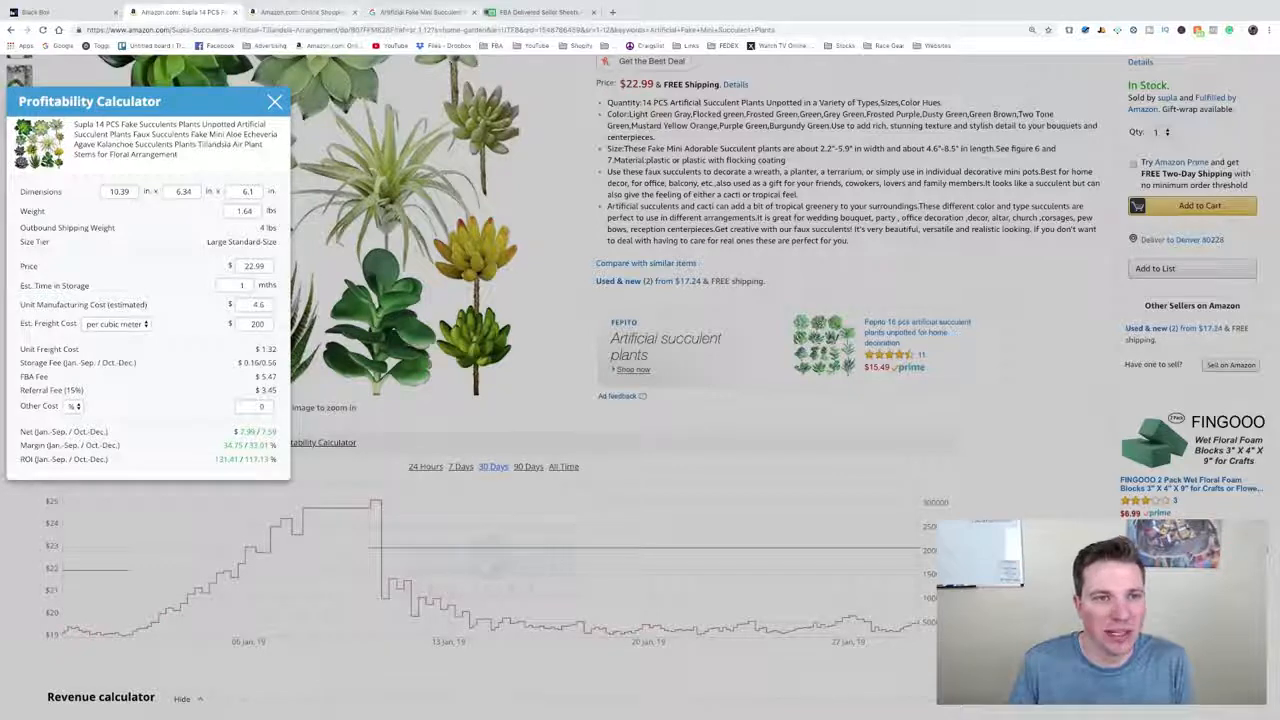
pyautogui.click(521, 12)
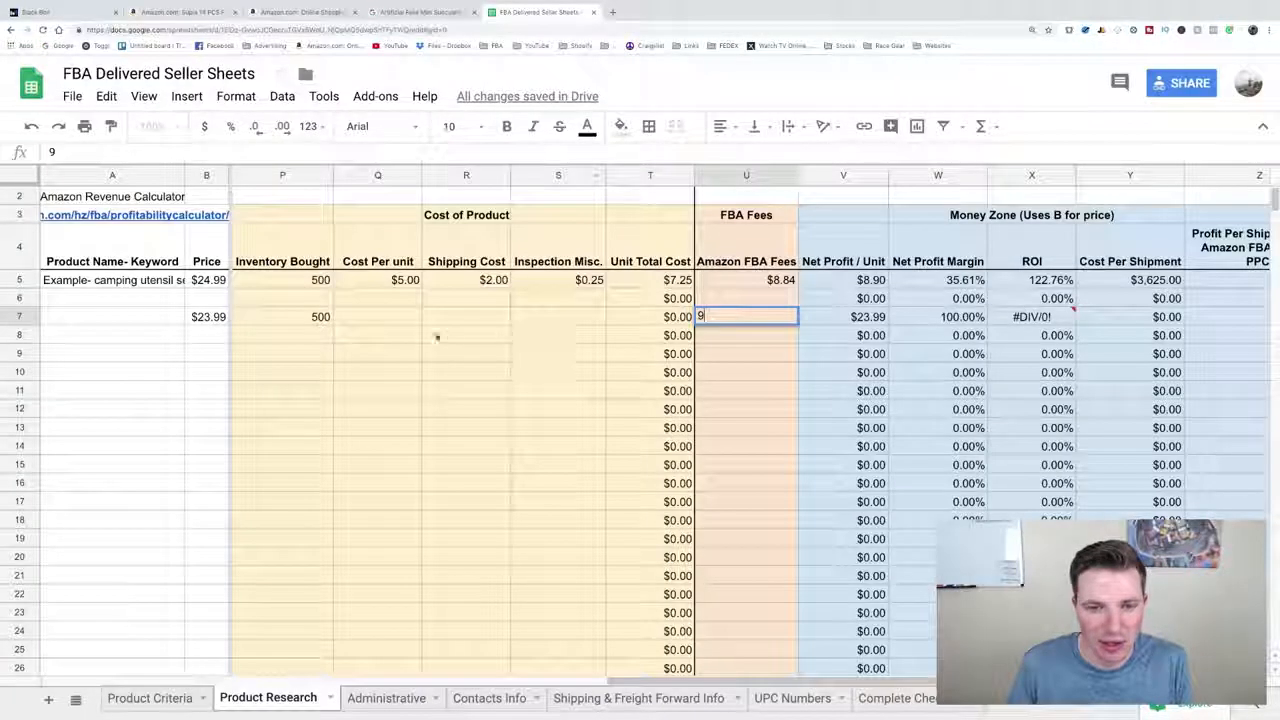
pyautogui.click(394, 322)
pyautogui.write('4')
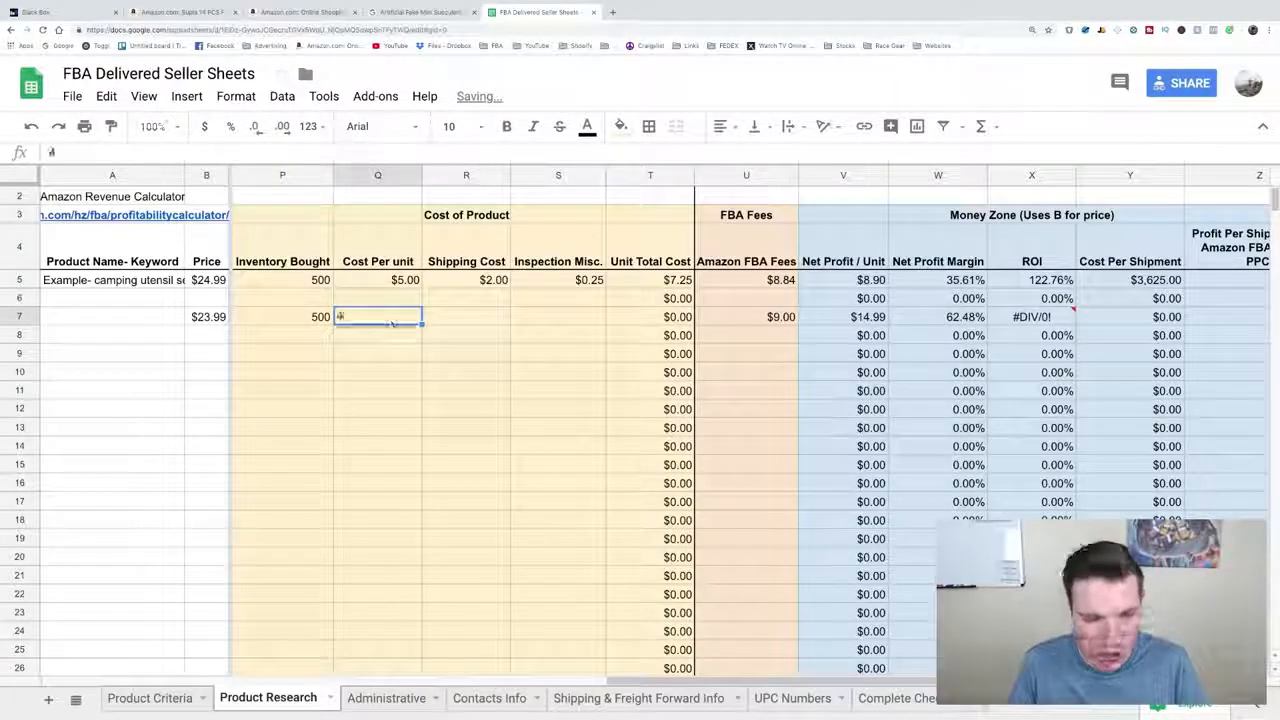
pyautogui.click(455, 318)
pyautogui.write('2')
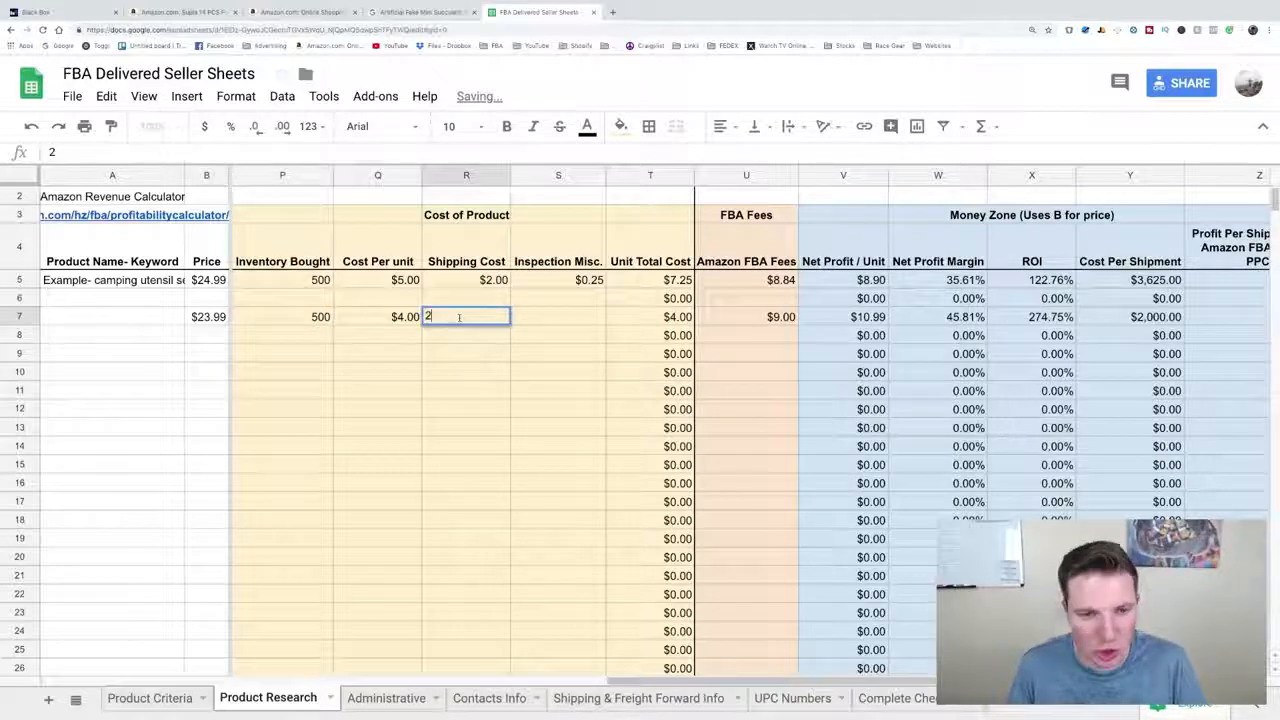
pyautogui.click(600, 318)
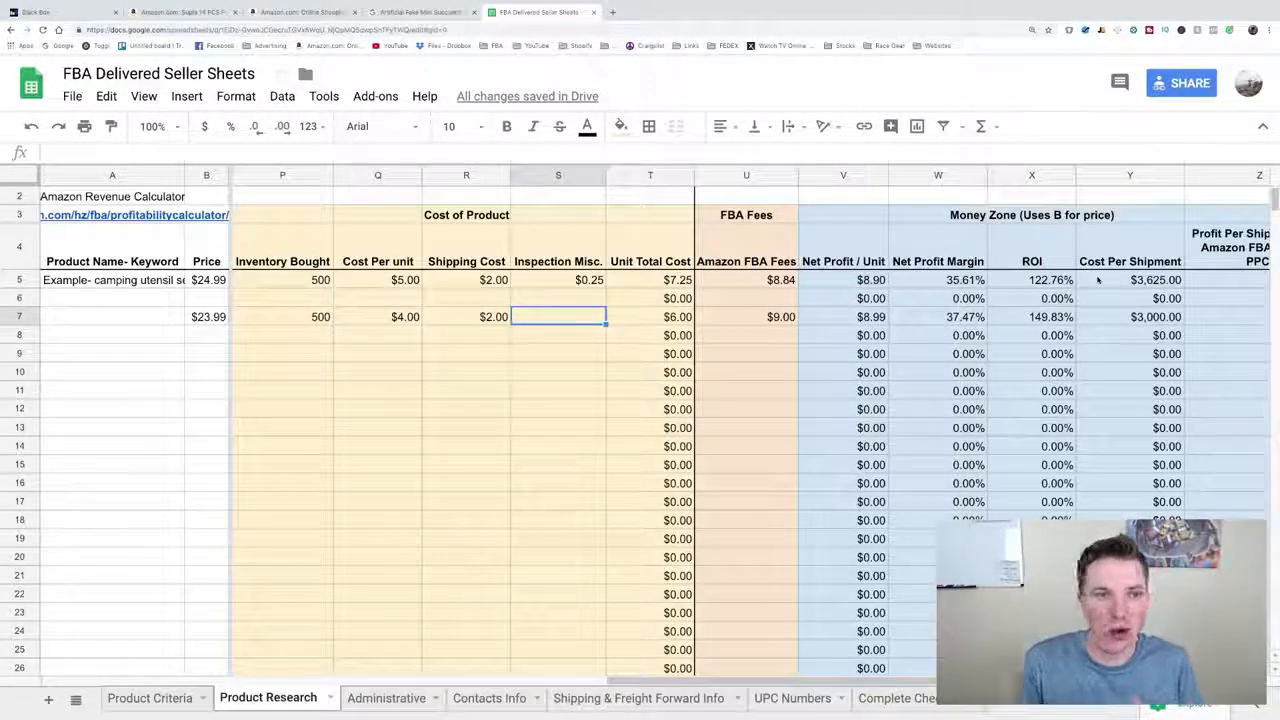
# Step: Revisit the patent search results and return to the Supla listing's profitability calculator
pyautogui.click(431, 12)
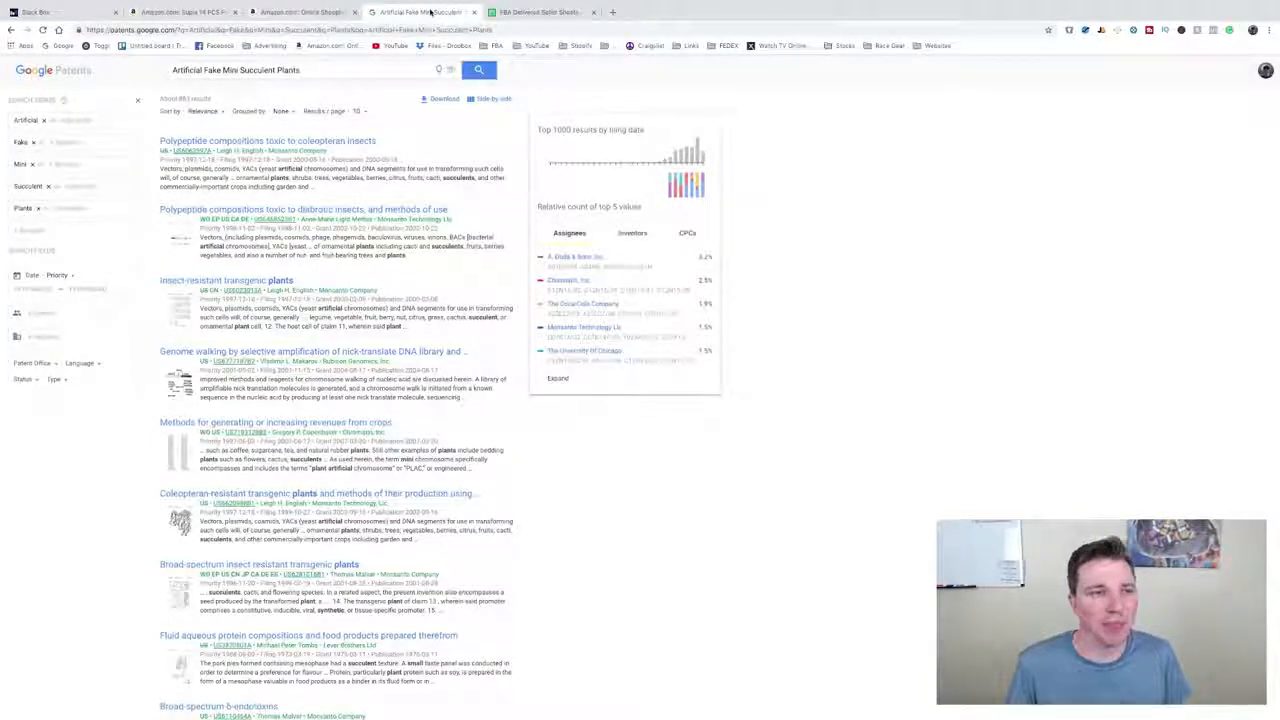
pyautogui.click(160, 12)
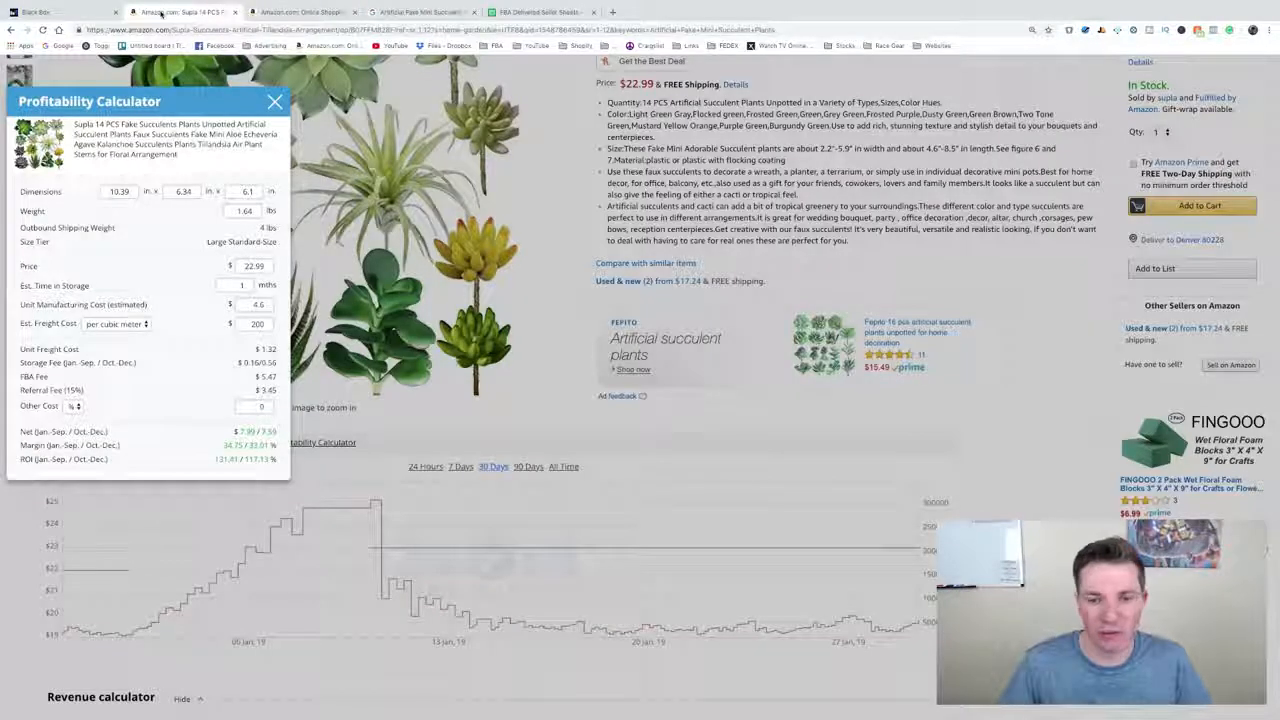